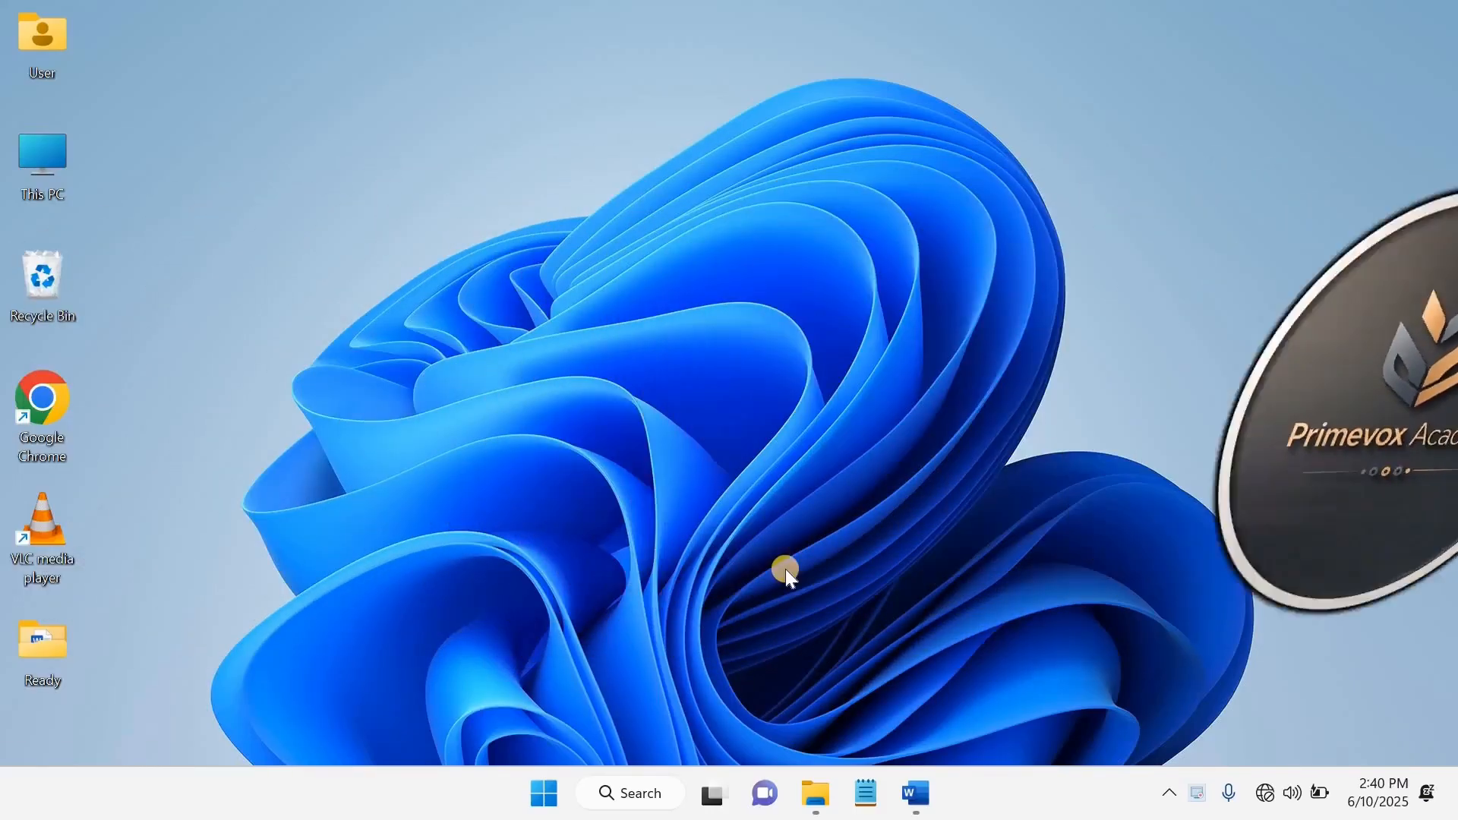
Switch to Word, create a new blank document and maximize its window
{"action": "left_click", "coordinate": [919, 786]}
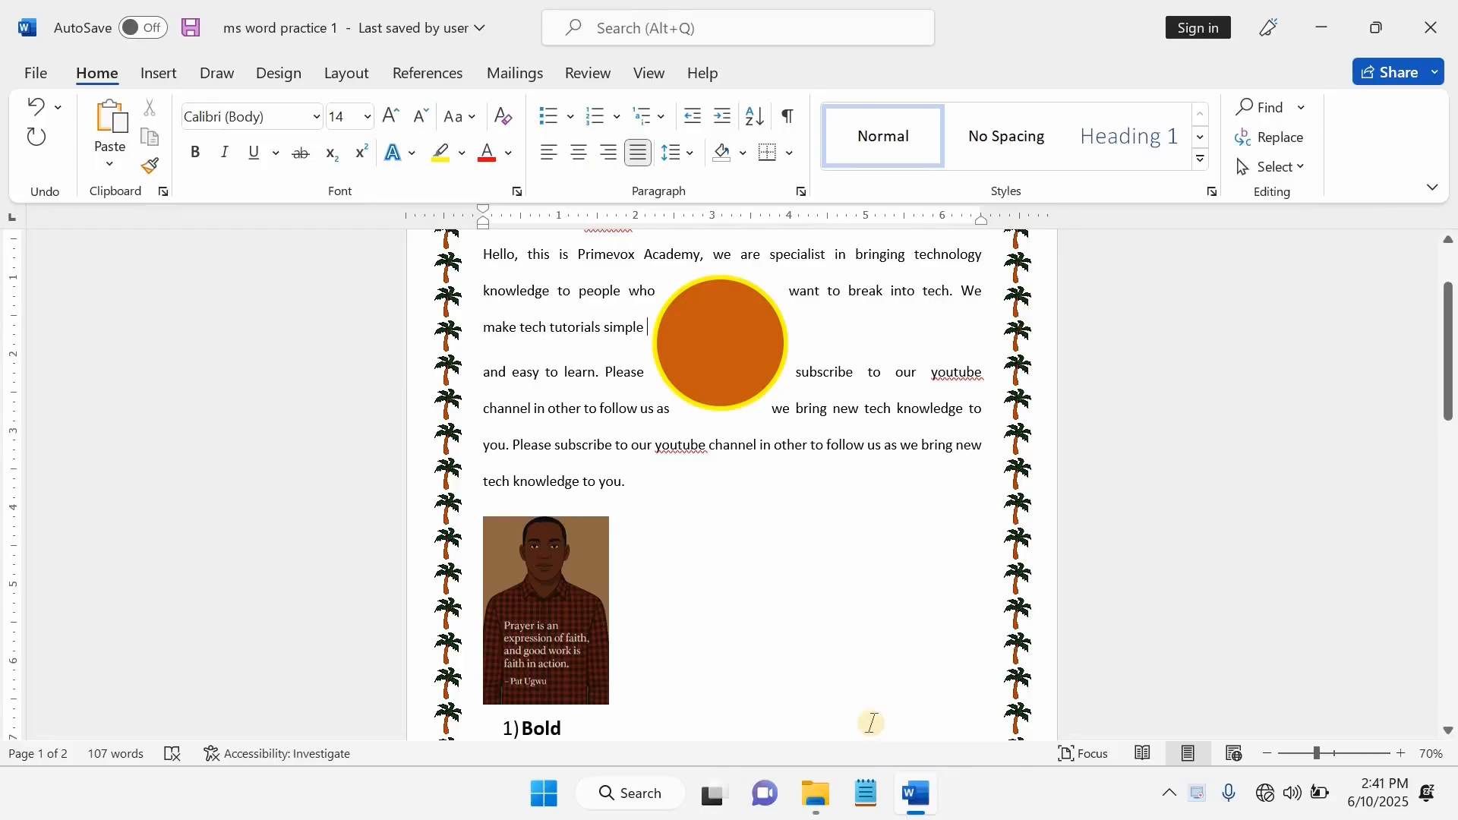
{"action": "left_click", "coordinate": [35, 73]}
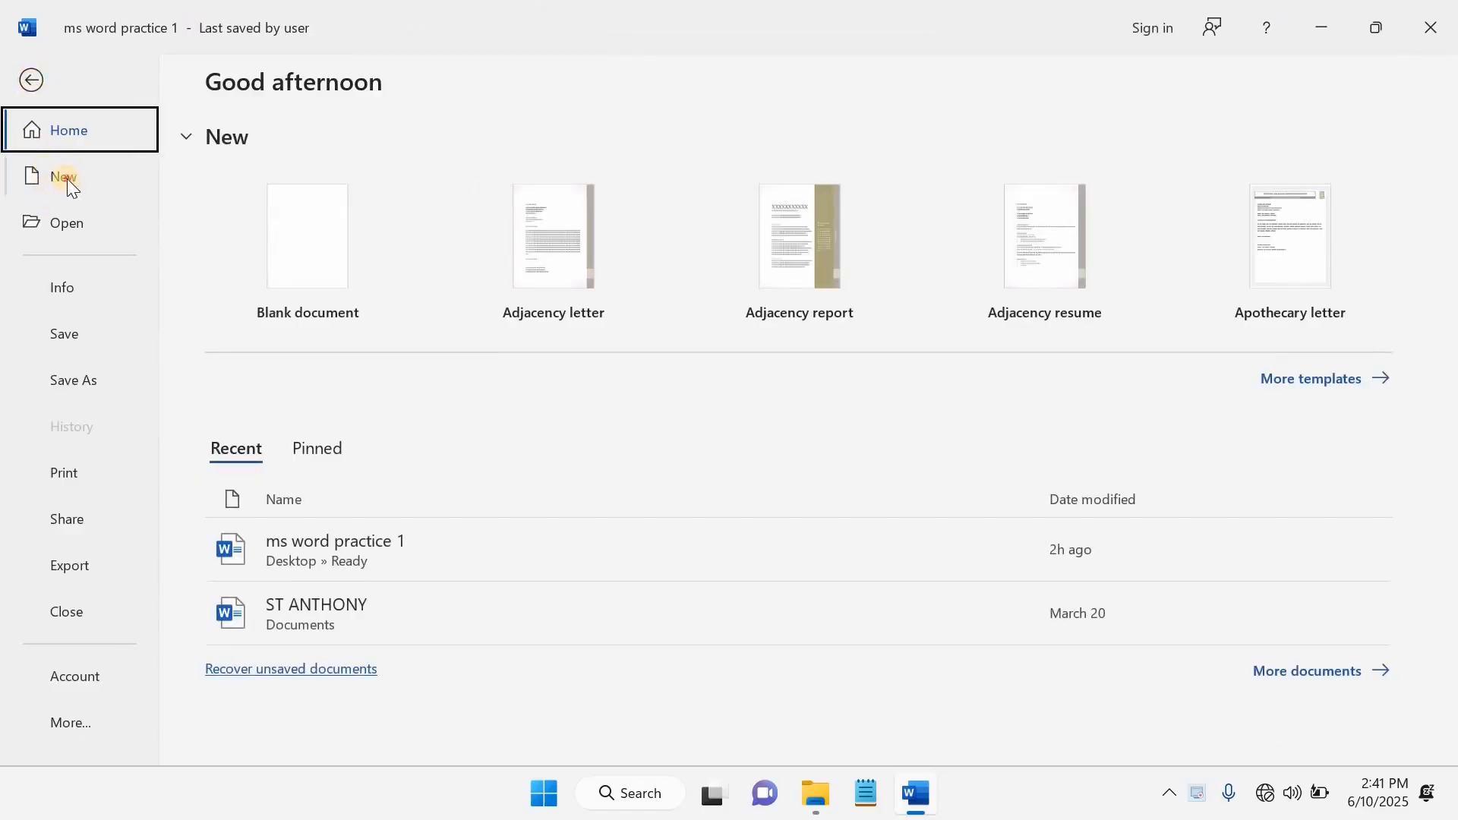
{"action": "left_click", "coordinate": [67, 179]}
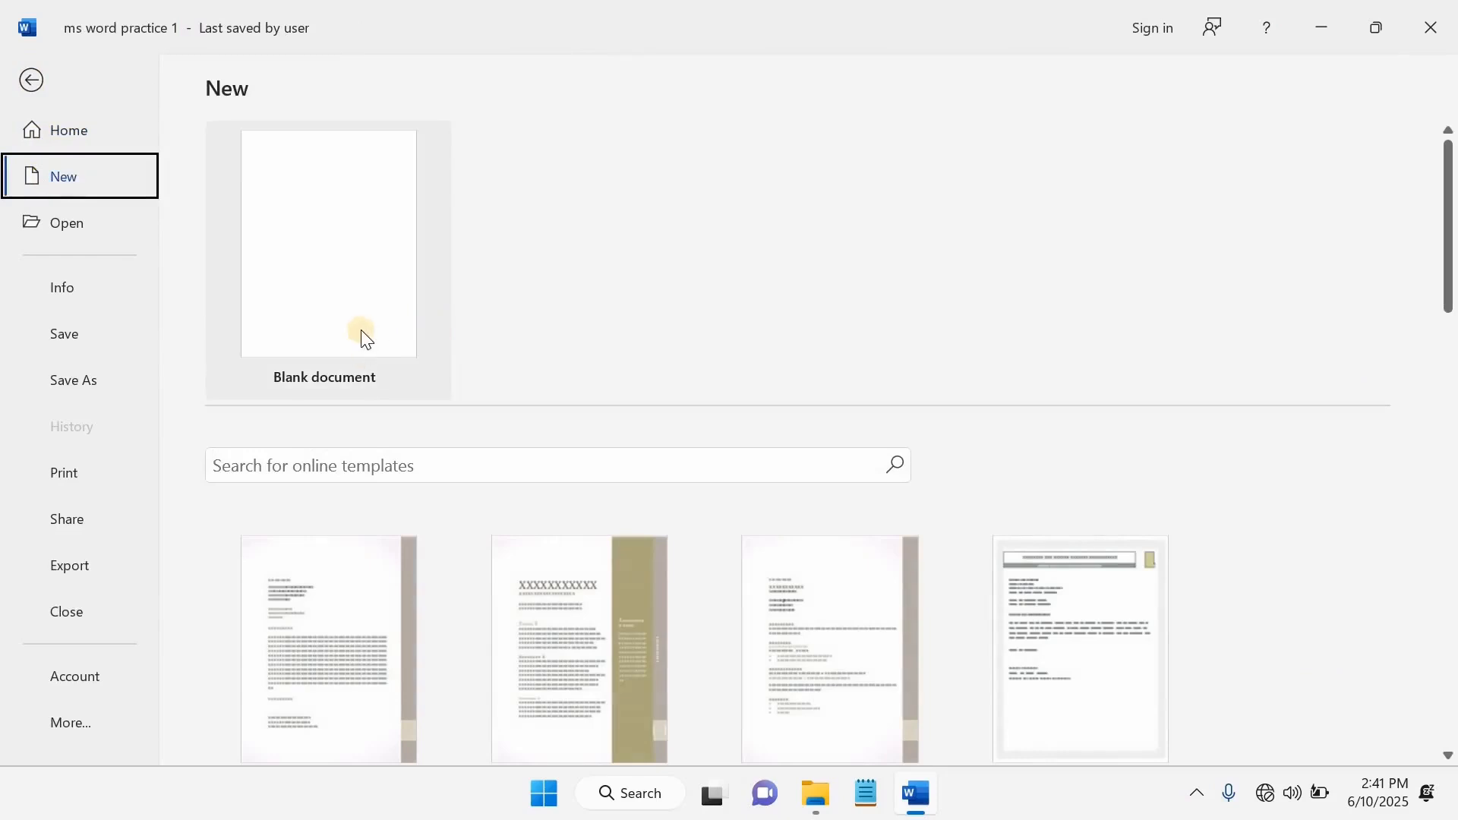
{"action": "left_click", "coordinate": [369, 275]}
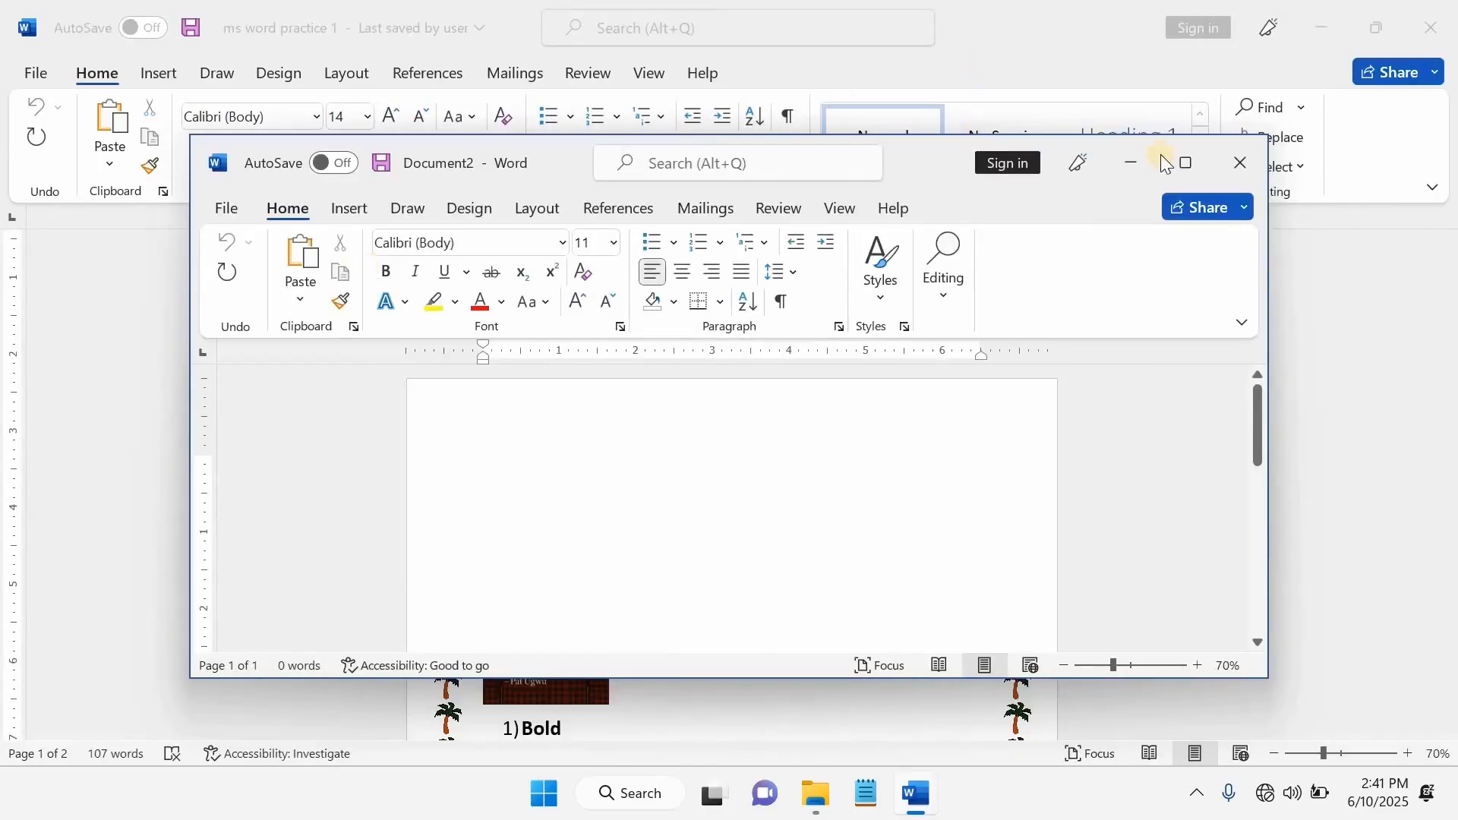
{"action": "left_click", "coordinate": [1185, 163]}
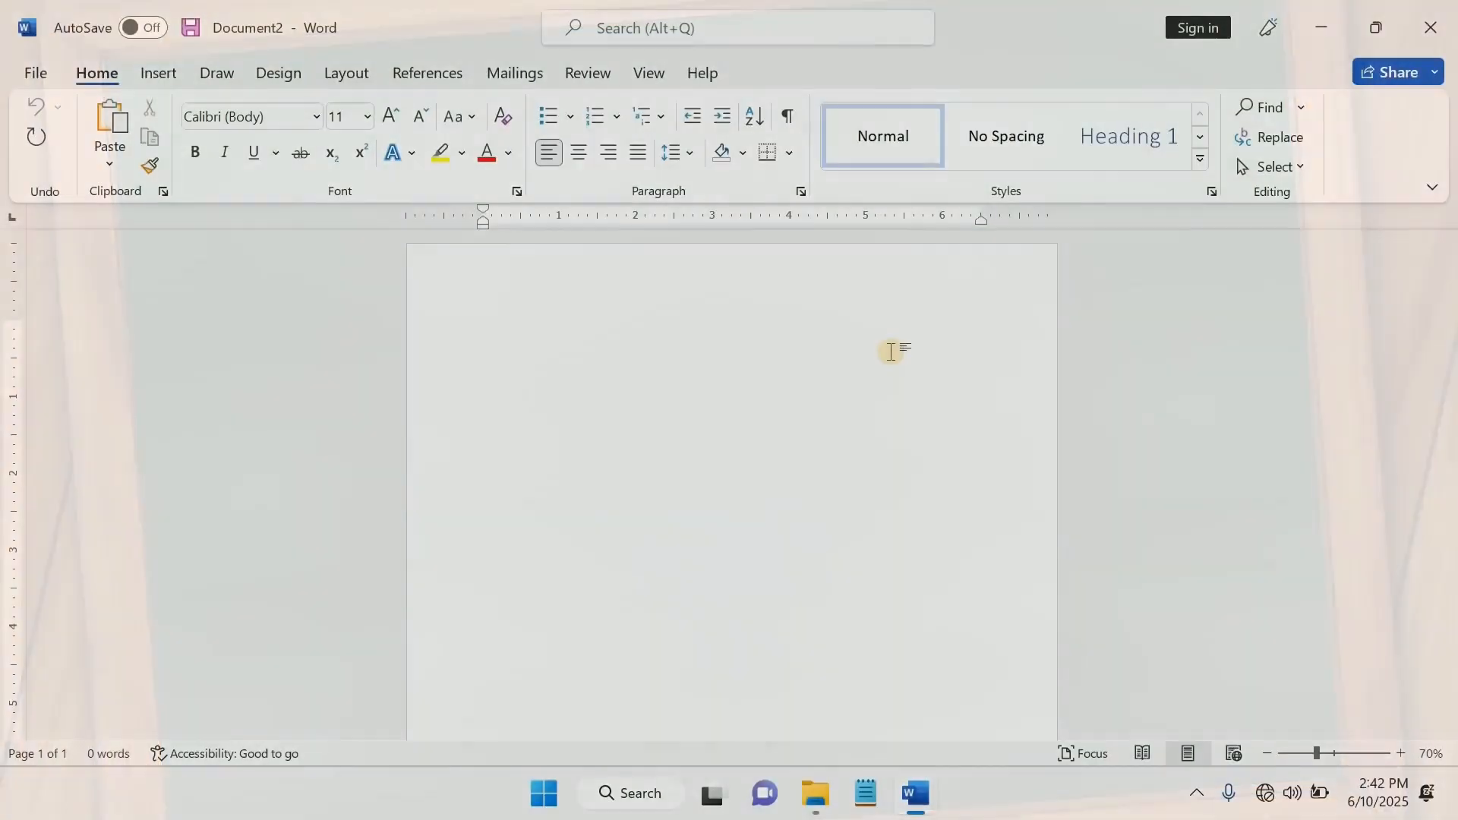
Add the heading "Inserting Table" and insert a table with 4 columns and 6 rows below it
{"action": "type", "text": "Inserting Table"}
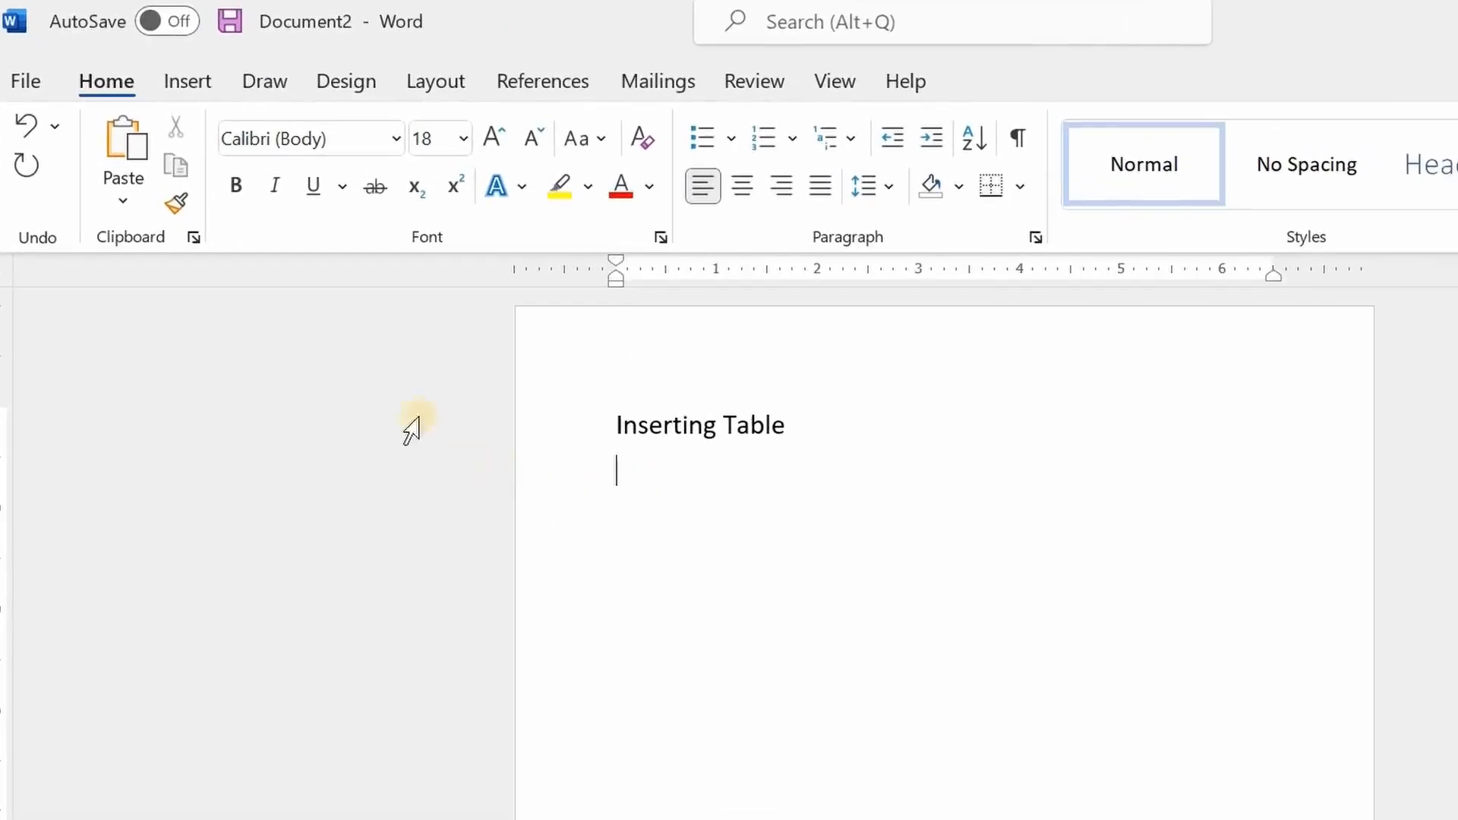
{"action": "left_click", "coordinate": [188, 82]}
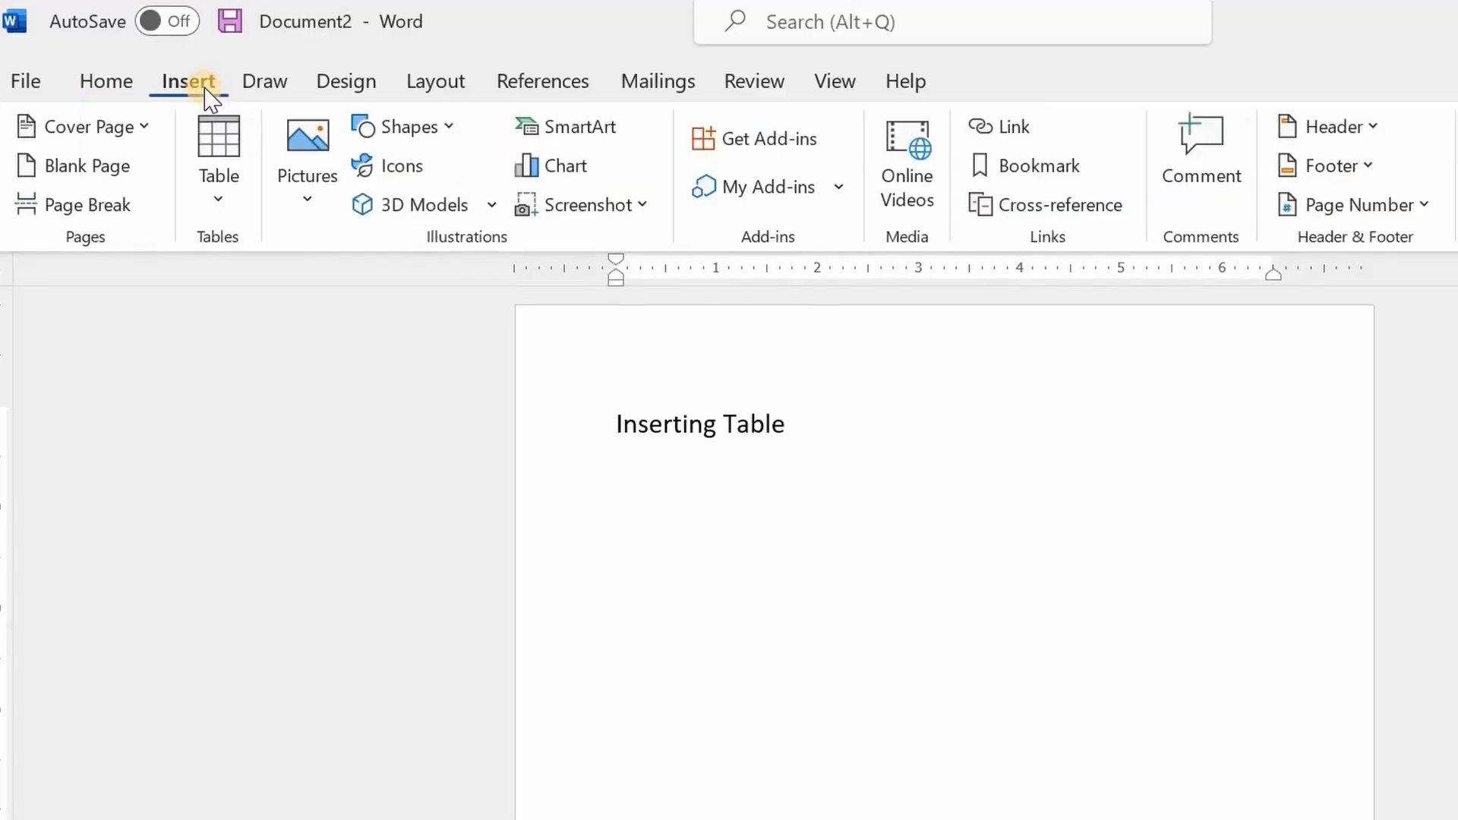
{"action": "left_click", "coordinate": [227, 201]}
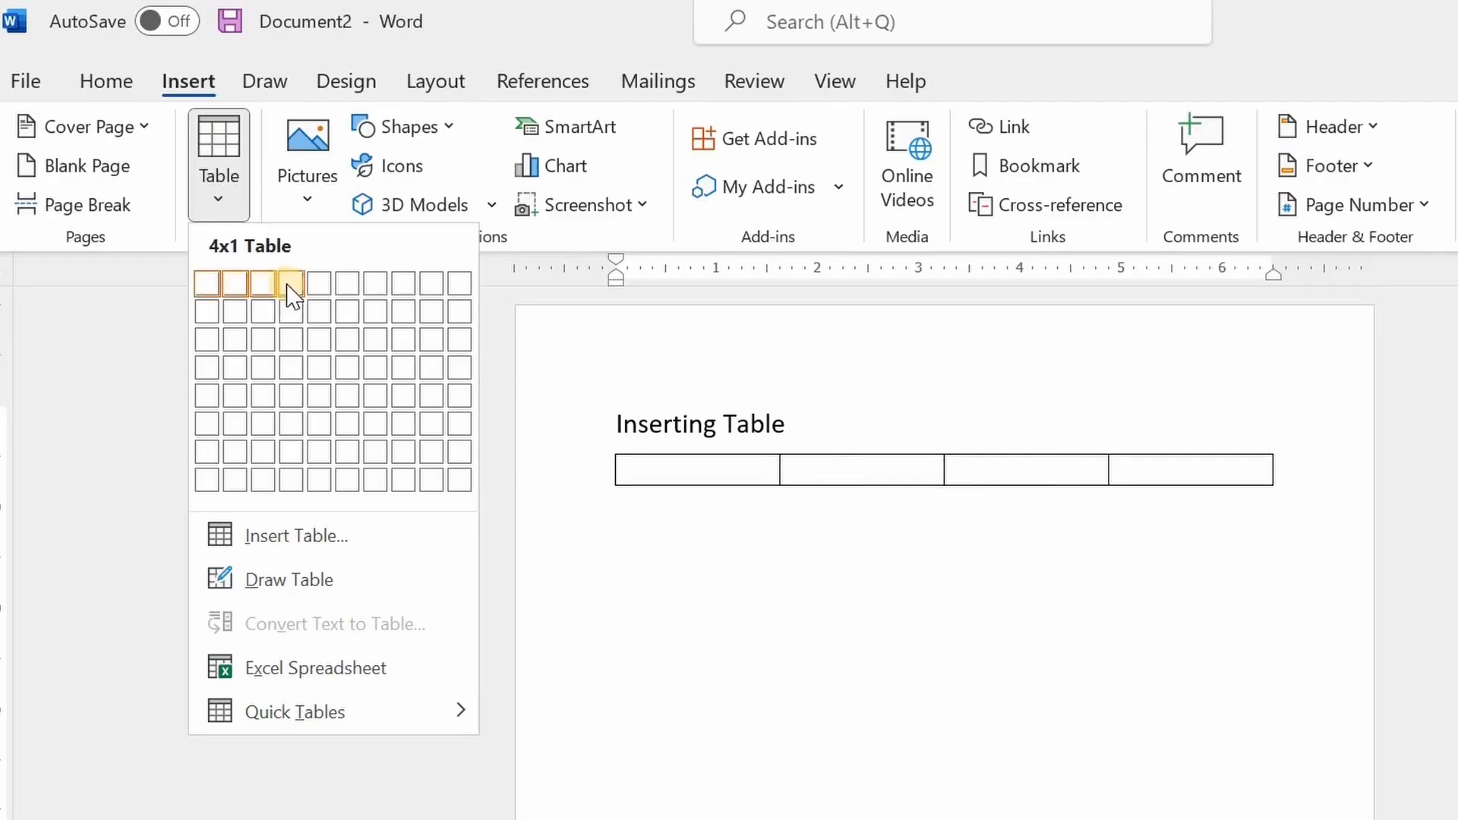
{"action": "left_click", "coordinate": [295, 435]}
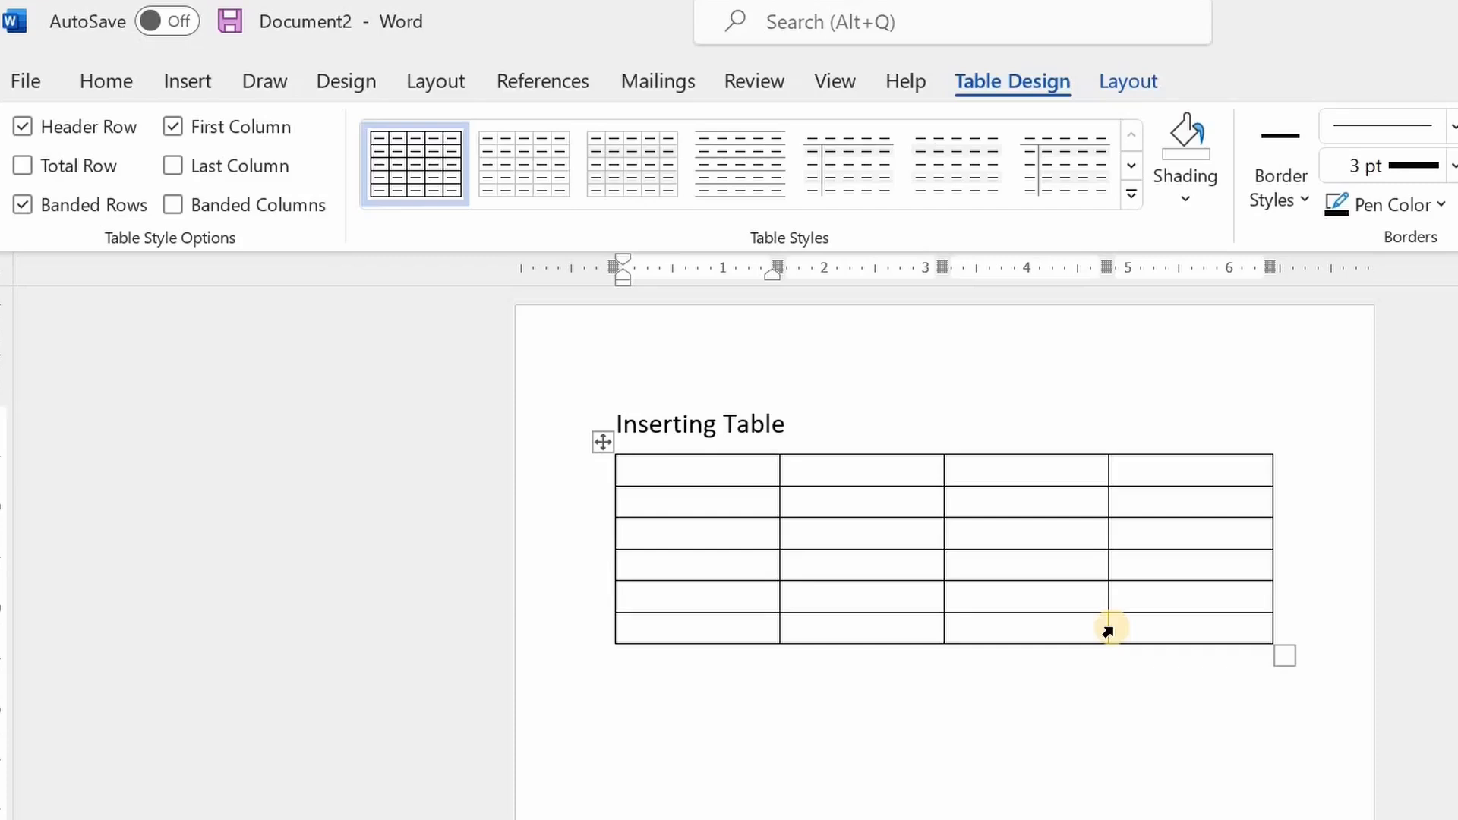
Fill the table's header row with NO, ITEMS, QTY and AMOUNT
{"action": "type", "text": "NO"}
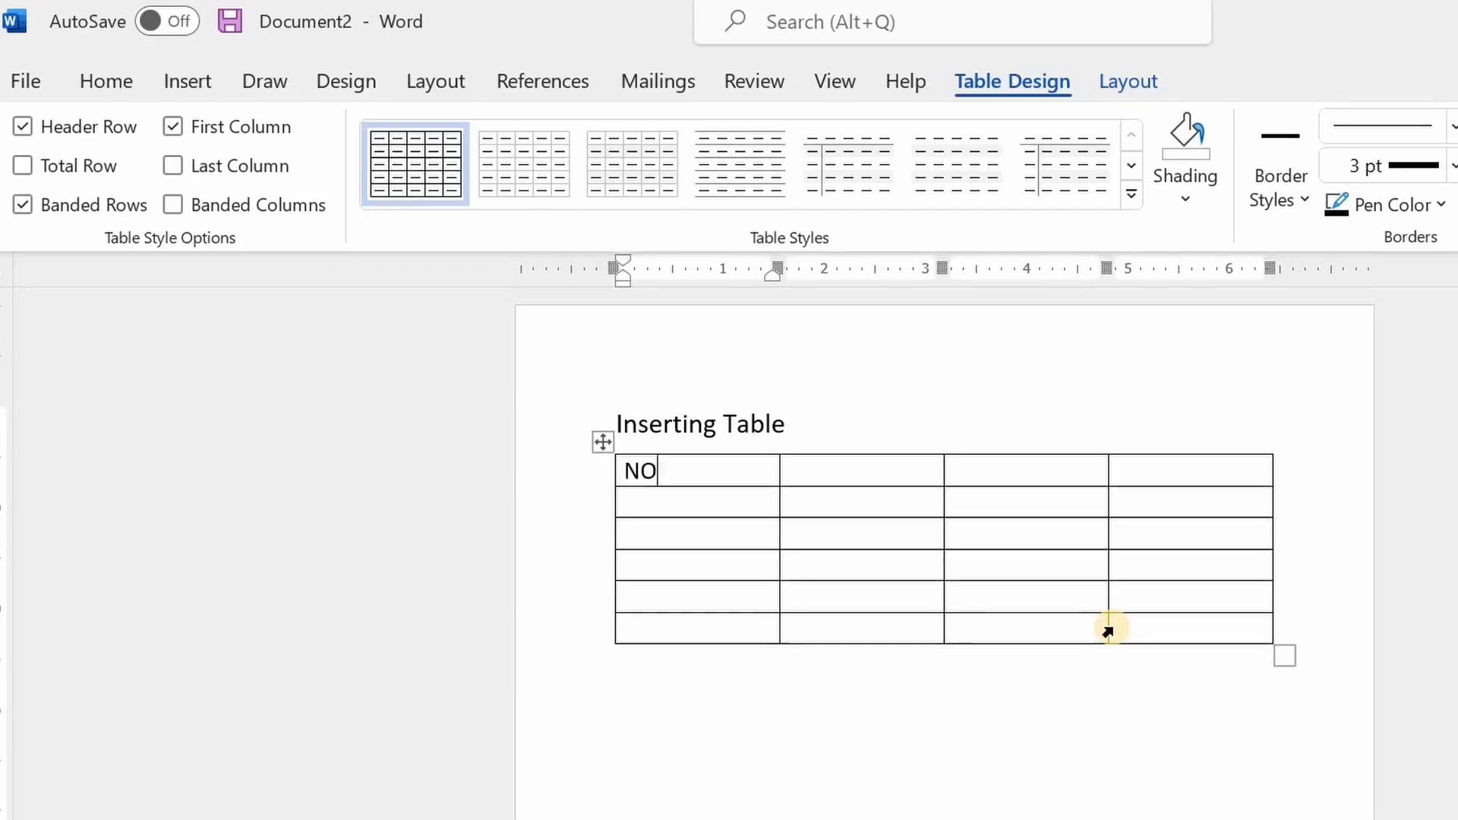
{"action": "key", "text": "Tab"}
{"action": "type", "text": "ITEMS"}
{"action": "key", "text": "Tab"}
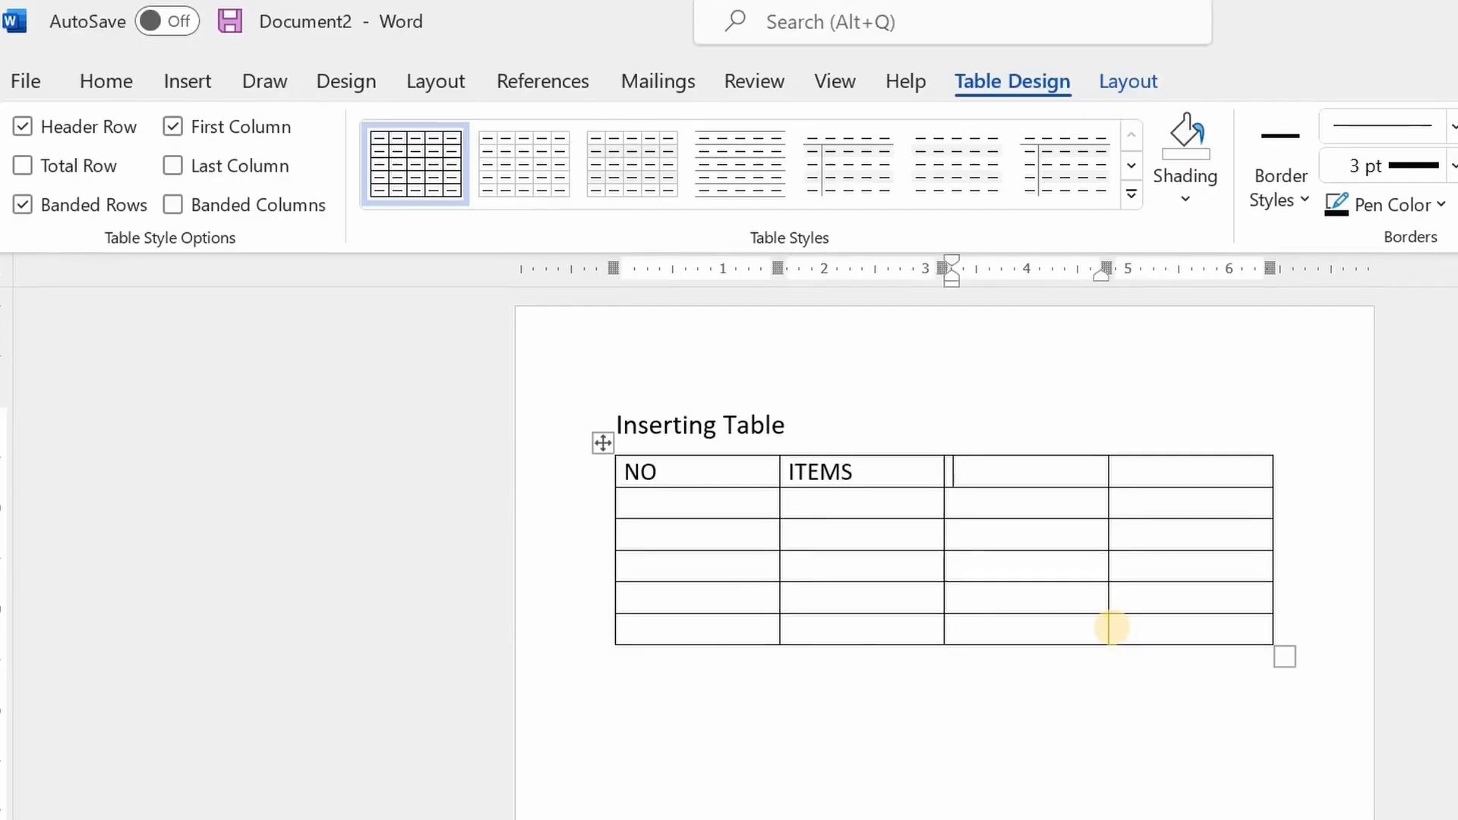
{"action": "type", "text": "QTY"}
{"action": "key", "text": "Tab"}
{"action": "type", "text": "AMOUNT"}
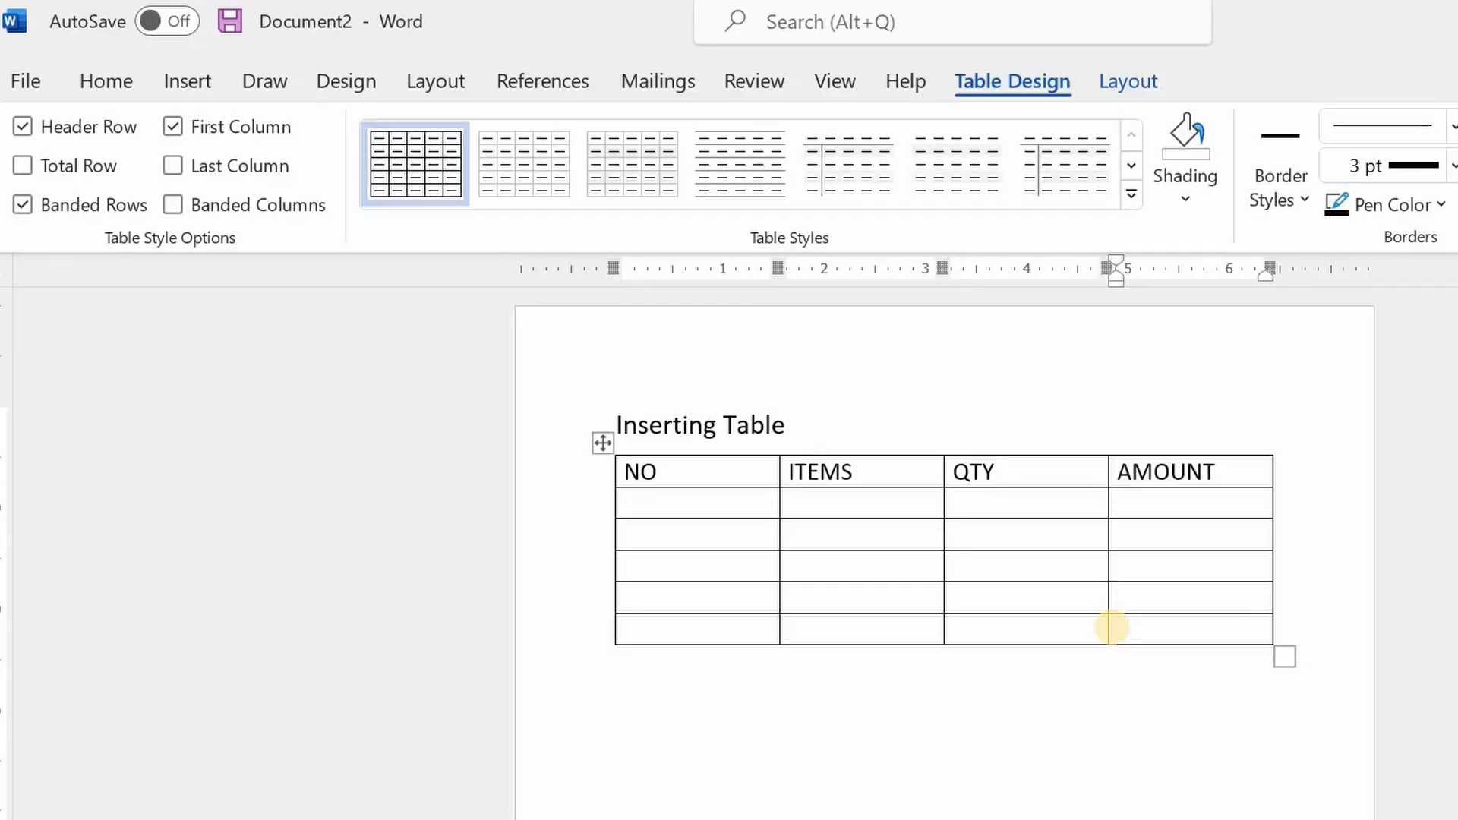
Number the five rows under the NO header from 1 to 5
{"action": "left_click", "coordinate": [720, 506]}
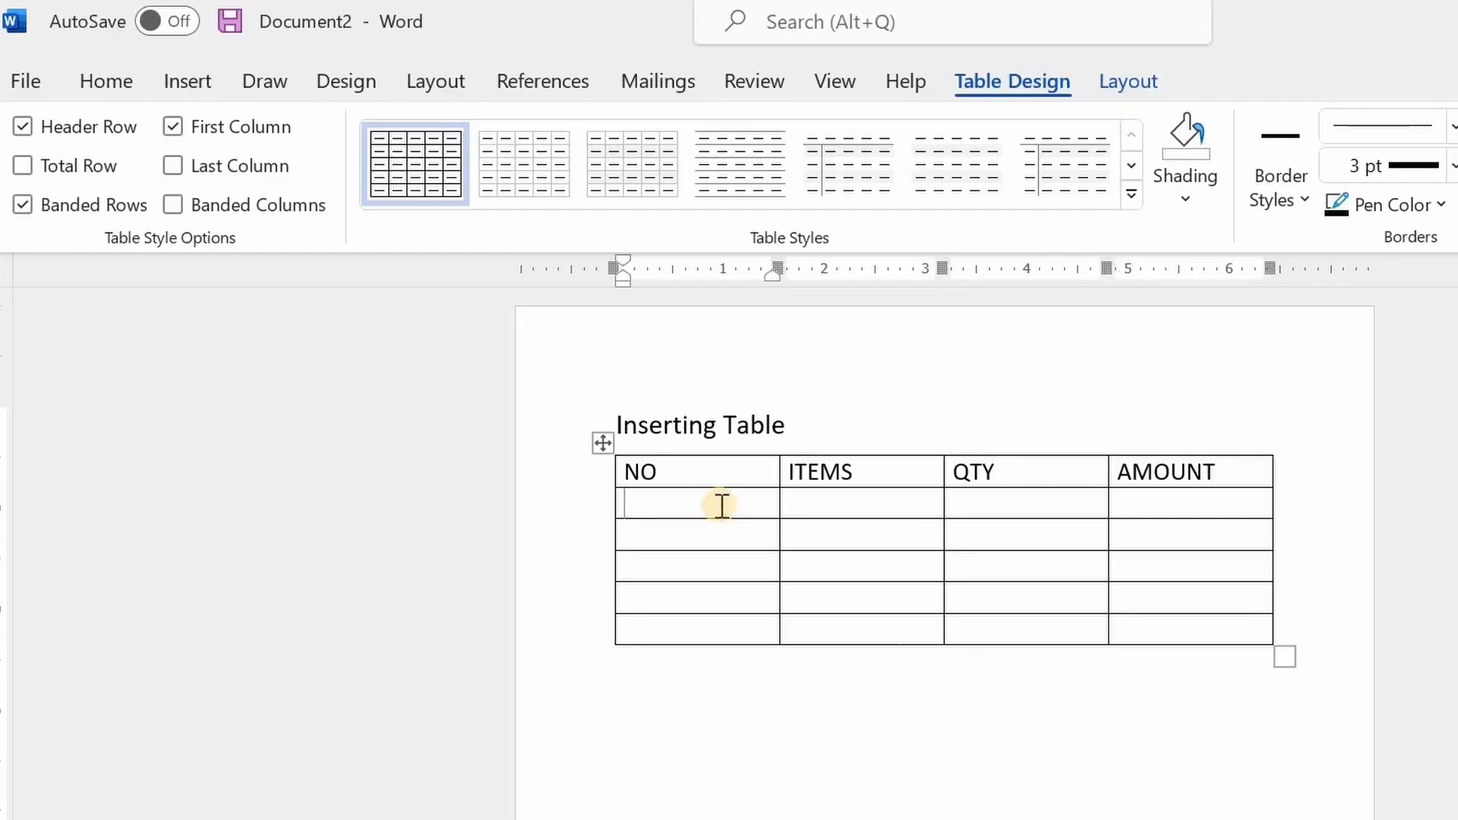
{"action": "type", "text": "1"}
{"action": "key", "text": "Down"}
{"action": "type", "text": "2"}
{"action": "key", "text": "Down"}
{"action": "type", "text": "3"}
{"action": "key", "text": "Down"}
{"action": "type", "text": "4"}
{"action": "key", "text": "Down"}
{"action": "type", "text": "5"}
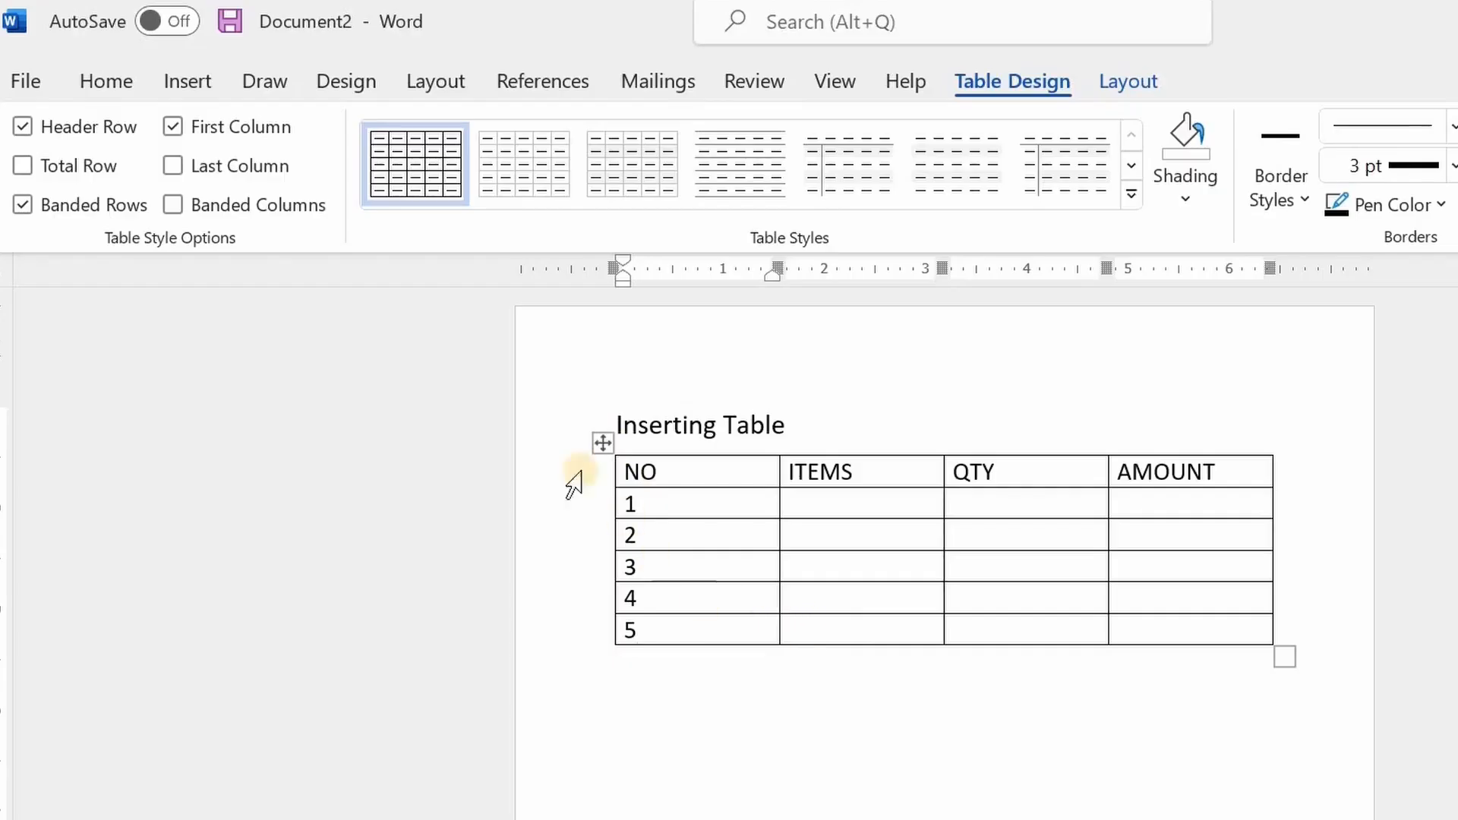
Apply the blue list table style with a solid header row and banded rows to the whole table
{"action": "left_click", "coordinate": [600, 443]}
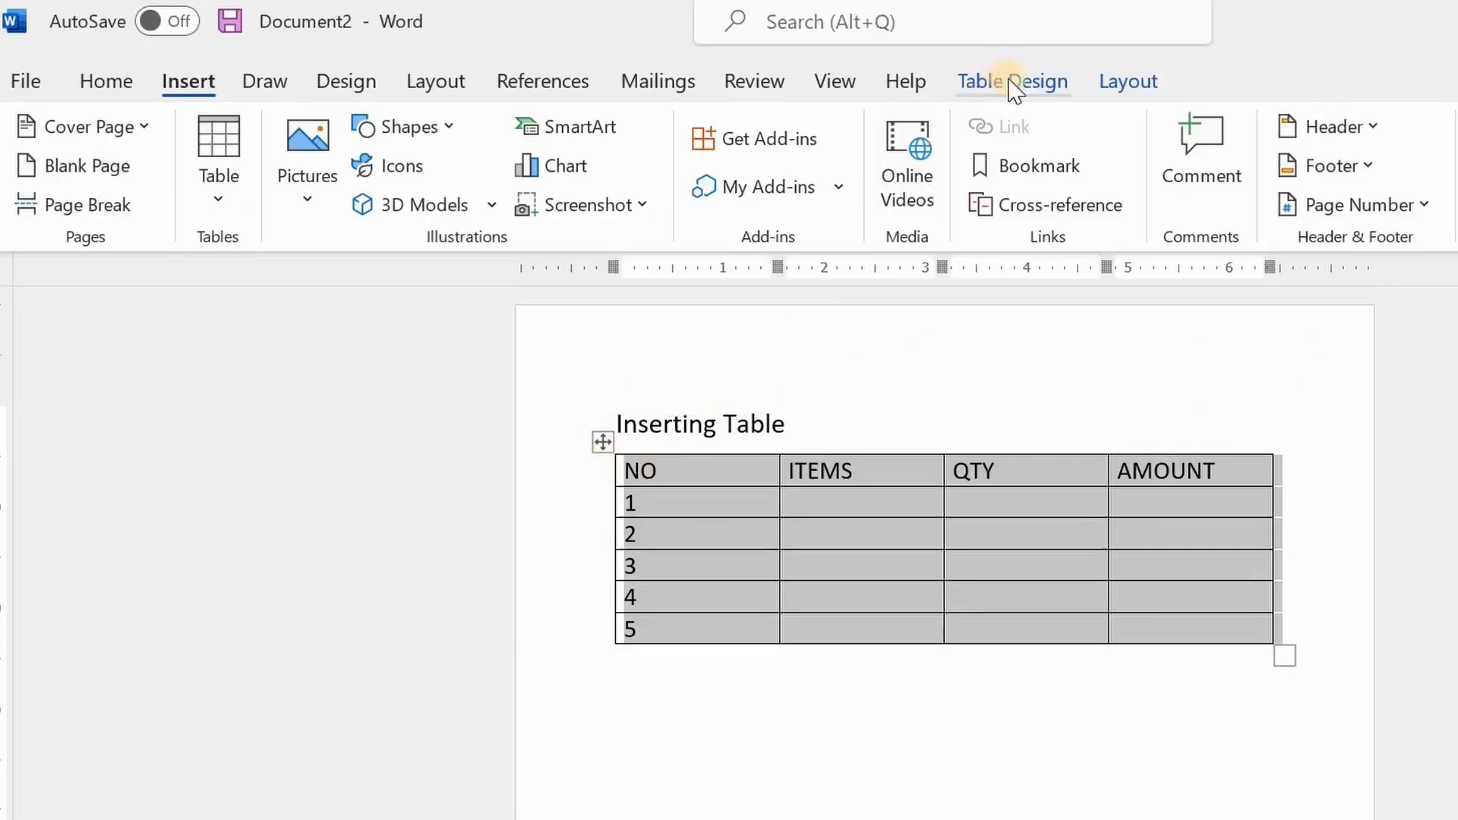
{"action": "left_click", "coordinate": [1015, 84]}
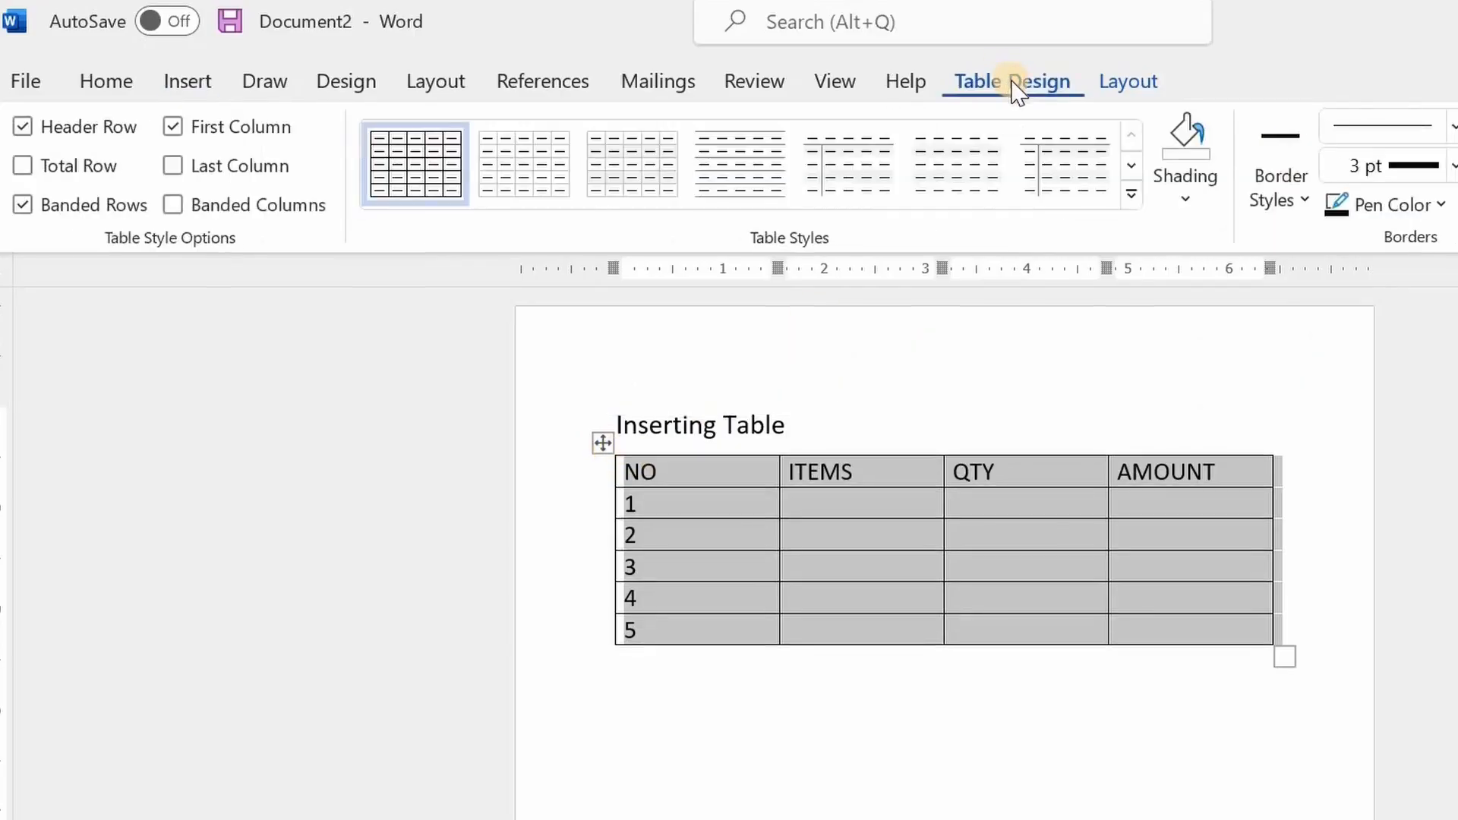
{"action": "left_click", "coordinate": [1132, 196]}
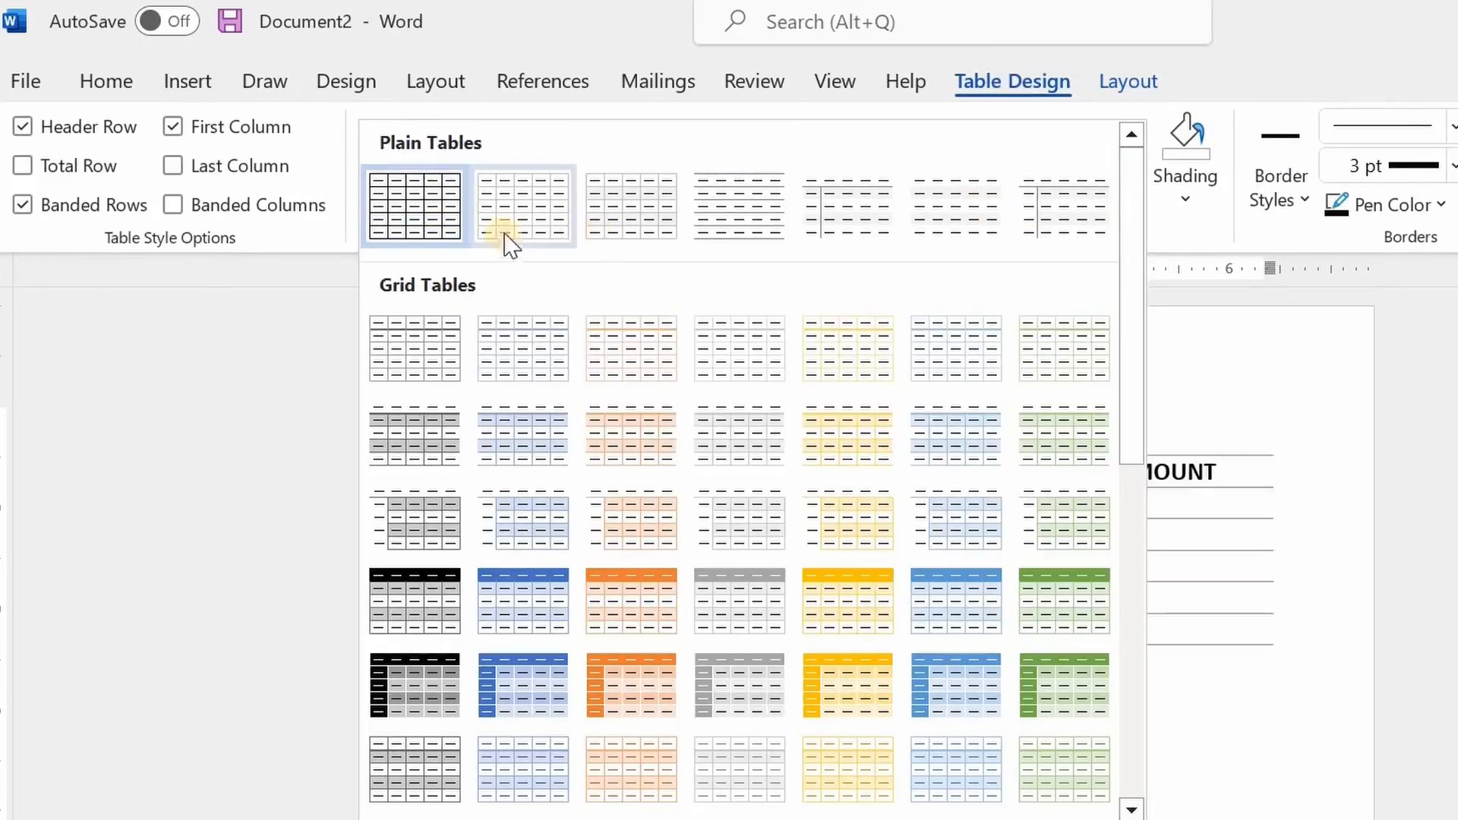
{"action": "scroll", "coordinate": [915, 330], "scroll_direction": "down", "scroll_amount": 8}
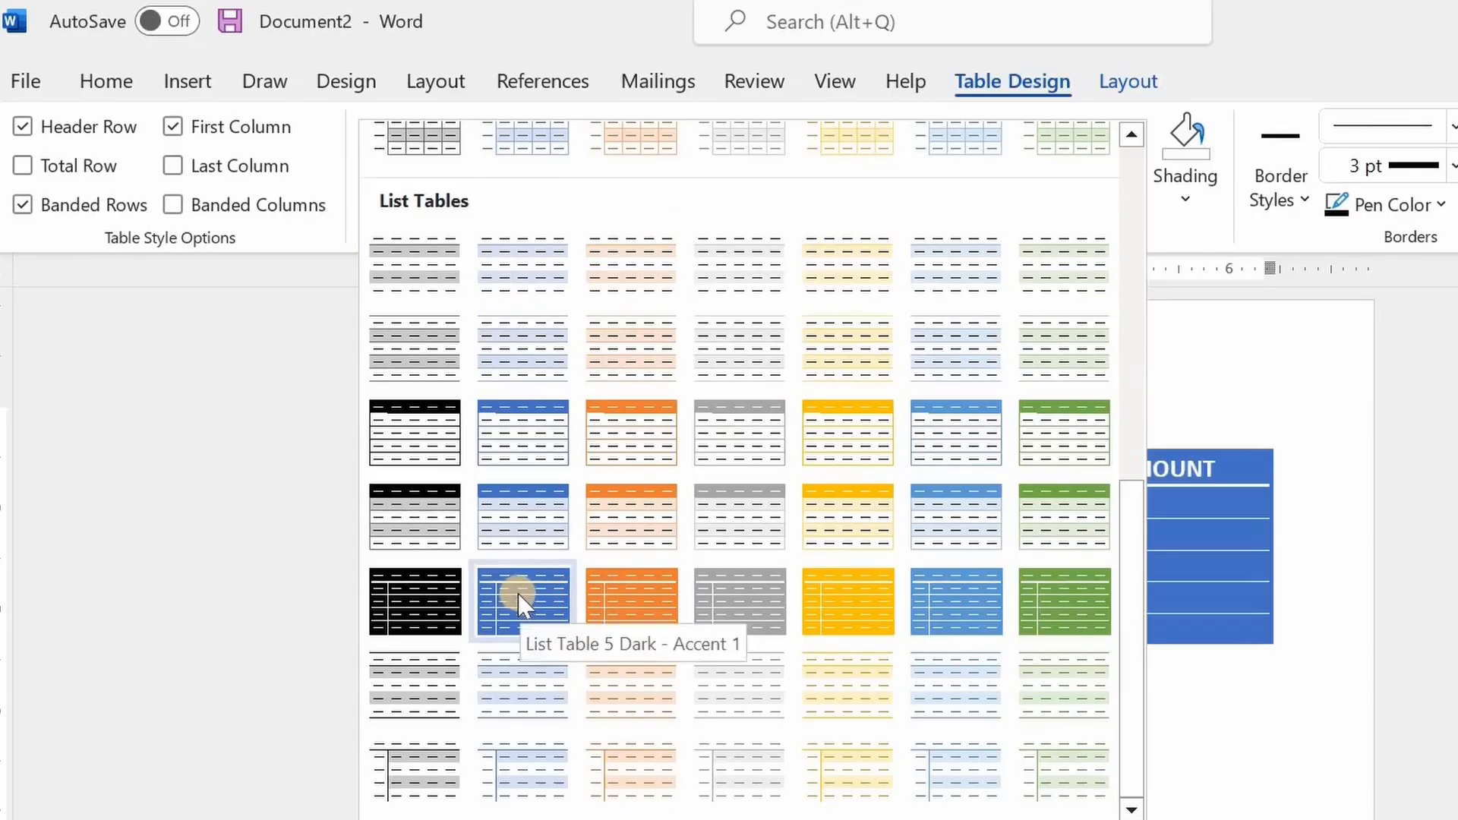
{"action": "left_click", "coordinate": [532, 522]}
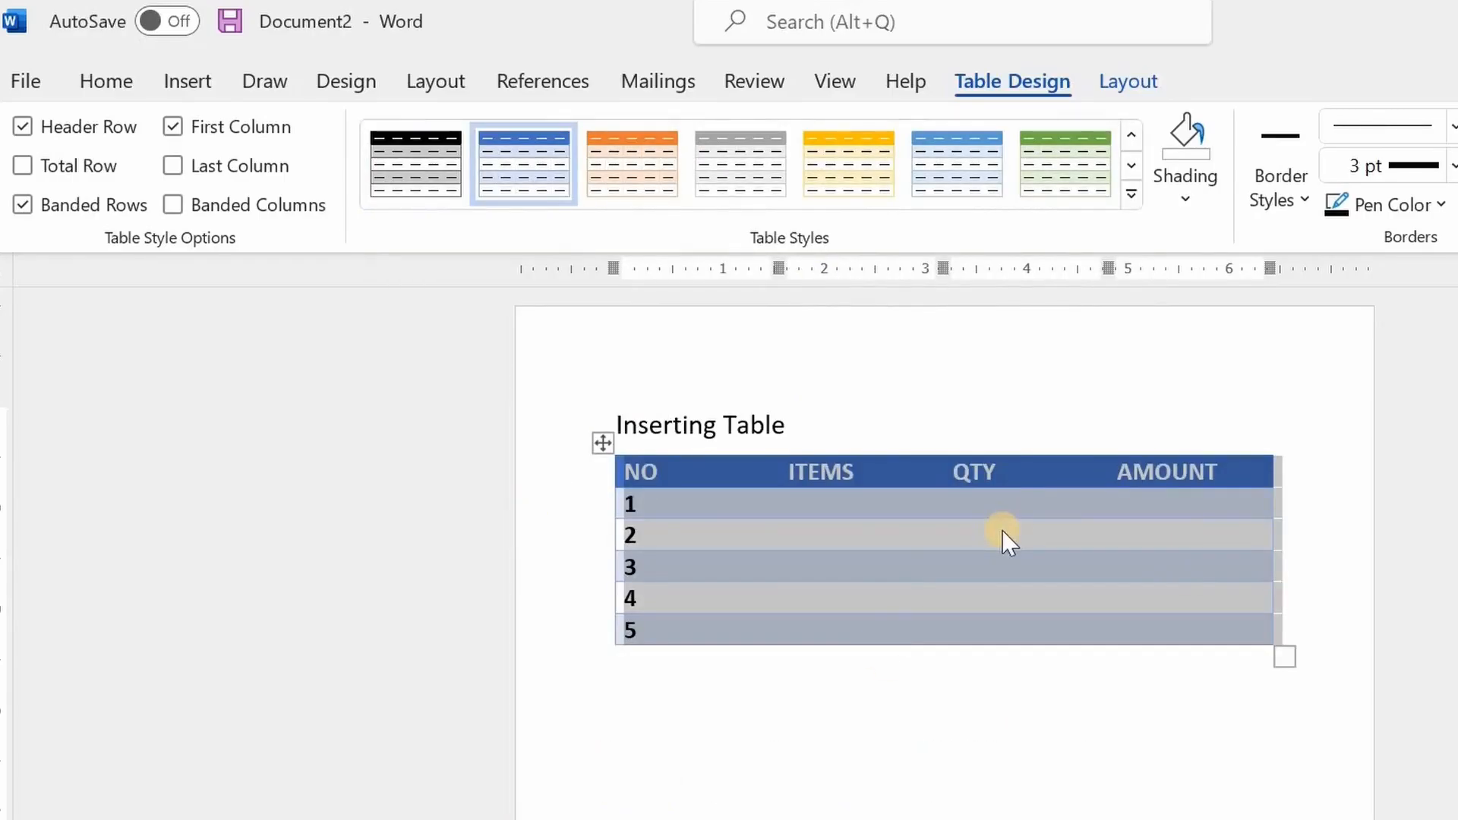
Apply the grid table style with a black header row and grey banded rows to the table, and deselect it
{"action": "left_click", "coordinate": [1132, 194]}
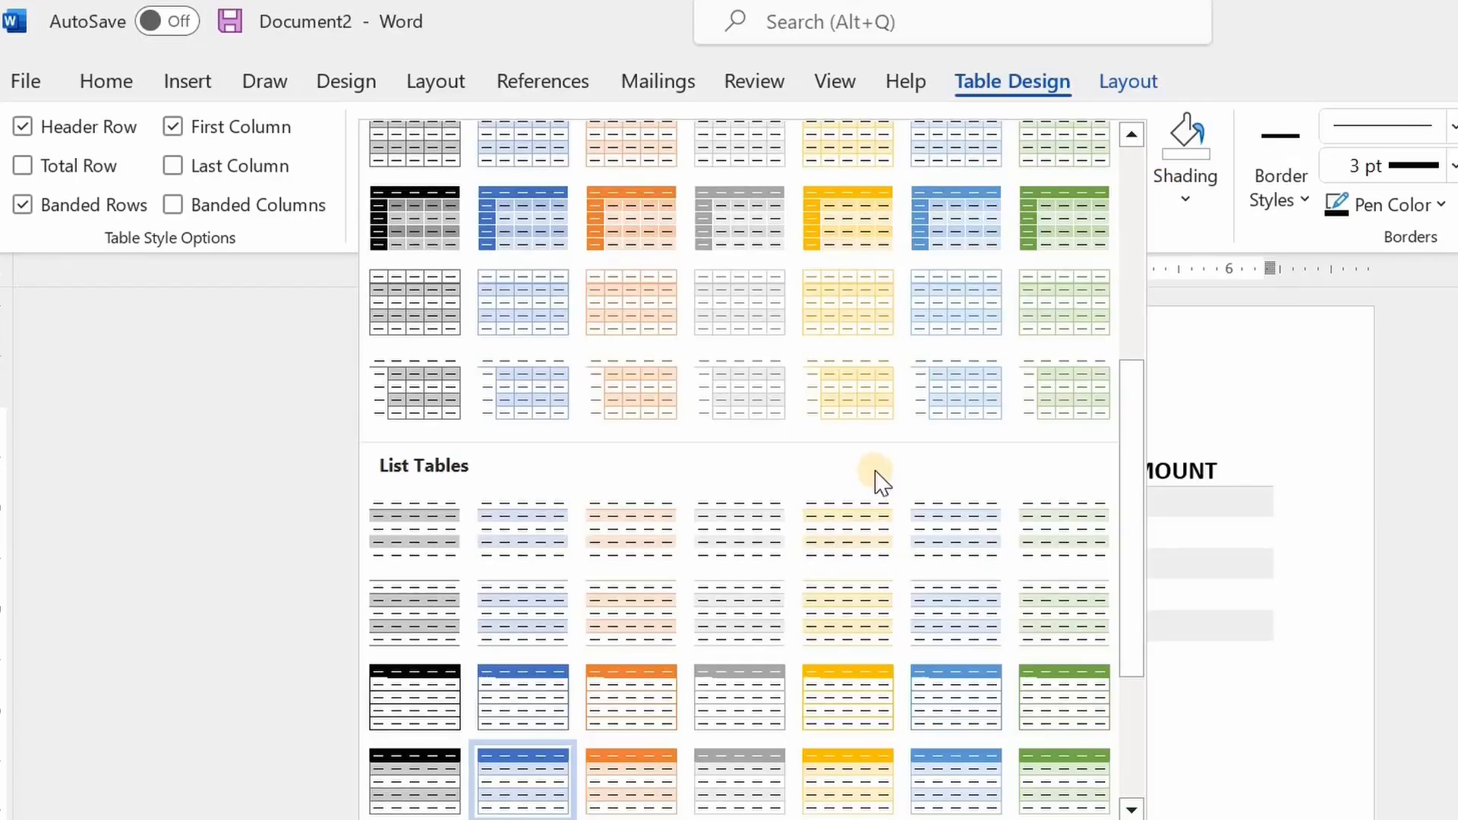
{"action": "scroll", "coordinate": [874, 482], "scroll_direction": "up", "scroll_amount": 5}
{"action": "scroll", "coordinate": [875, 482], "scroll_direction": "down", "scroll_amount": 3}
{"action": "scroll", "coordinate": [875, 482], "scroll_direction": "down", "scroll_amount": 3}
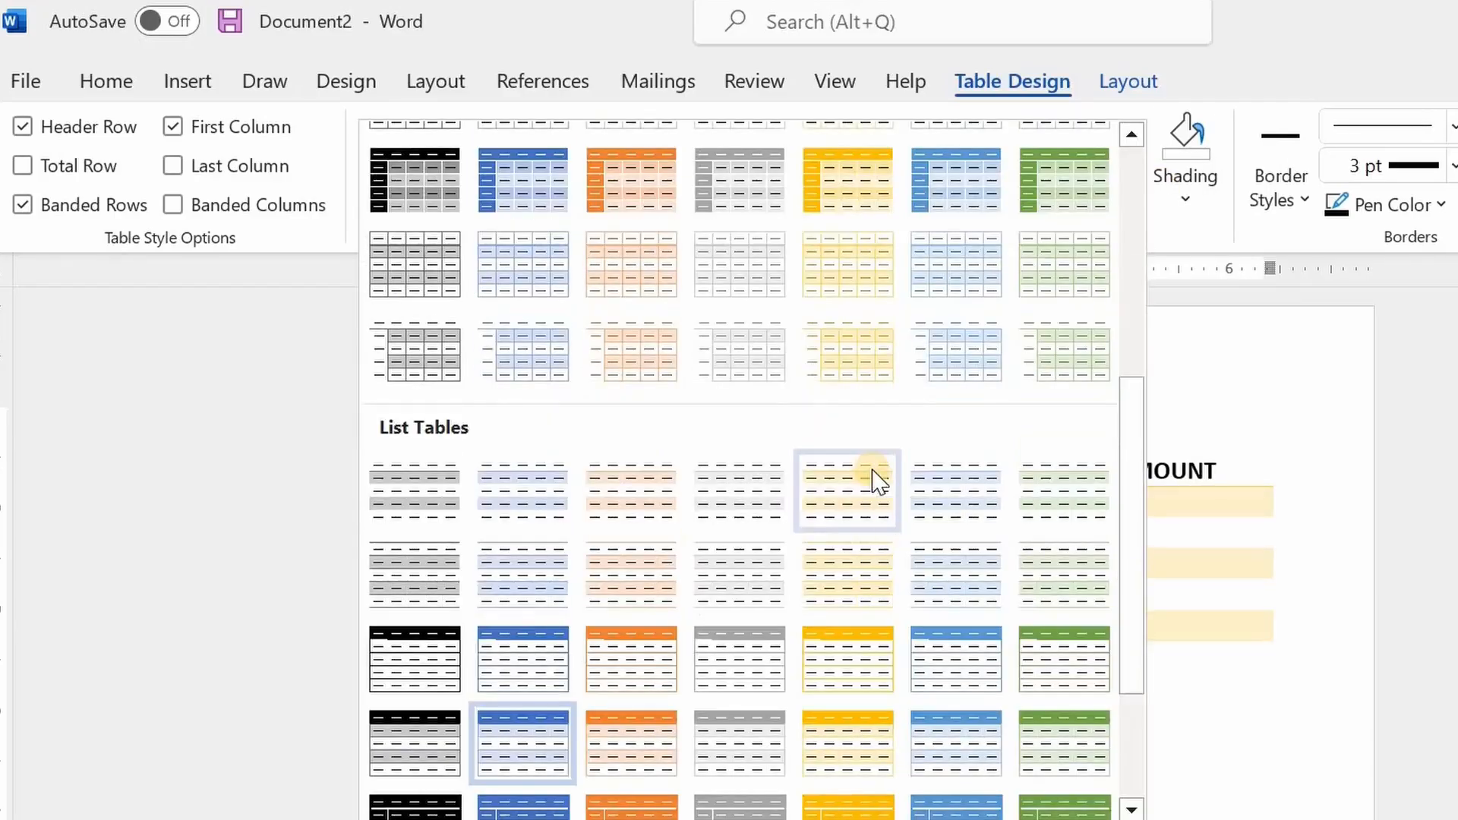
{"action": "scroll", "coordinate": [524, 619], "scroll_direction": "down", "scroll_amount": 3}
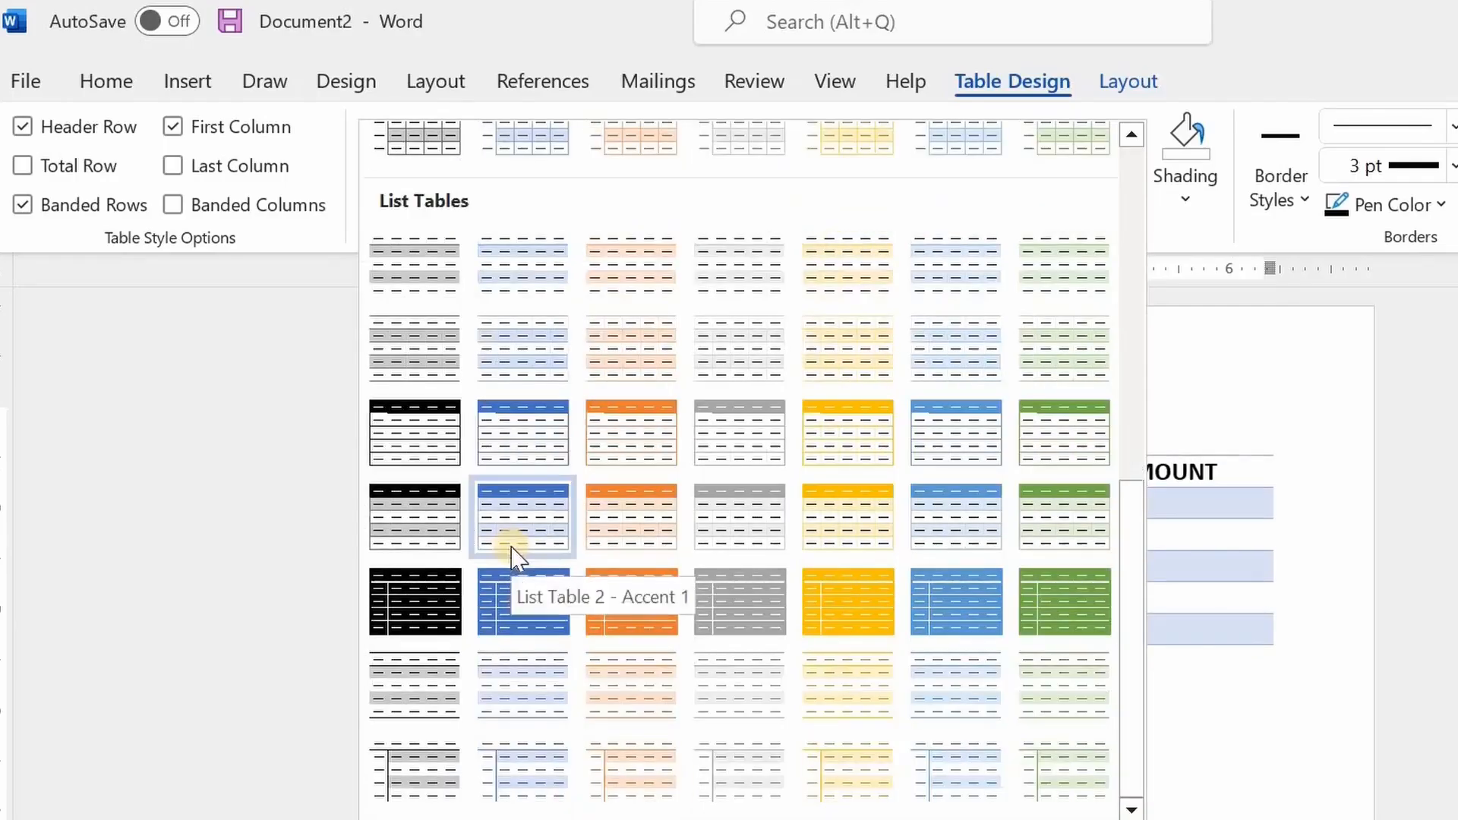
{"action": "scroll", "coordinate": [407, 440], "scroll_direction": "up", "scroll_amount": 5}
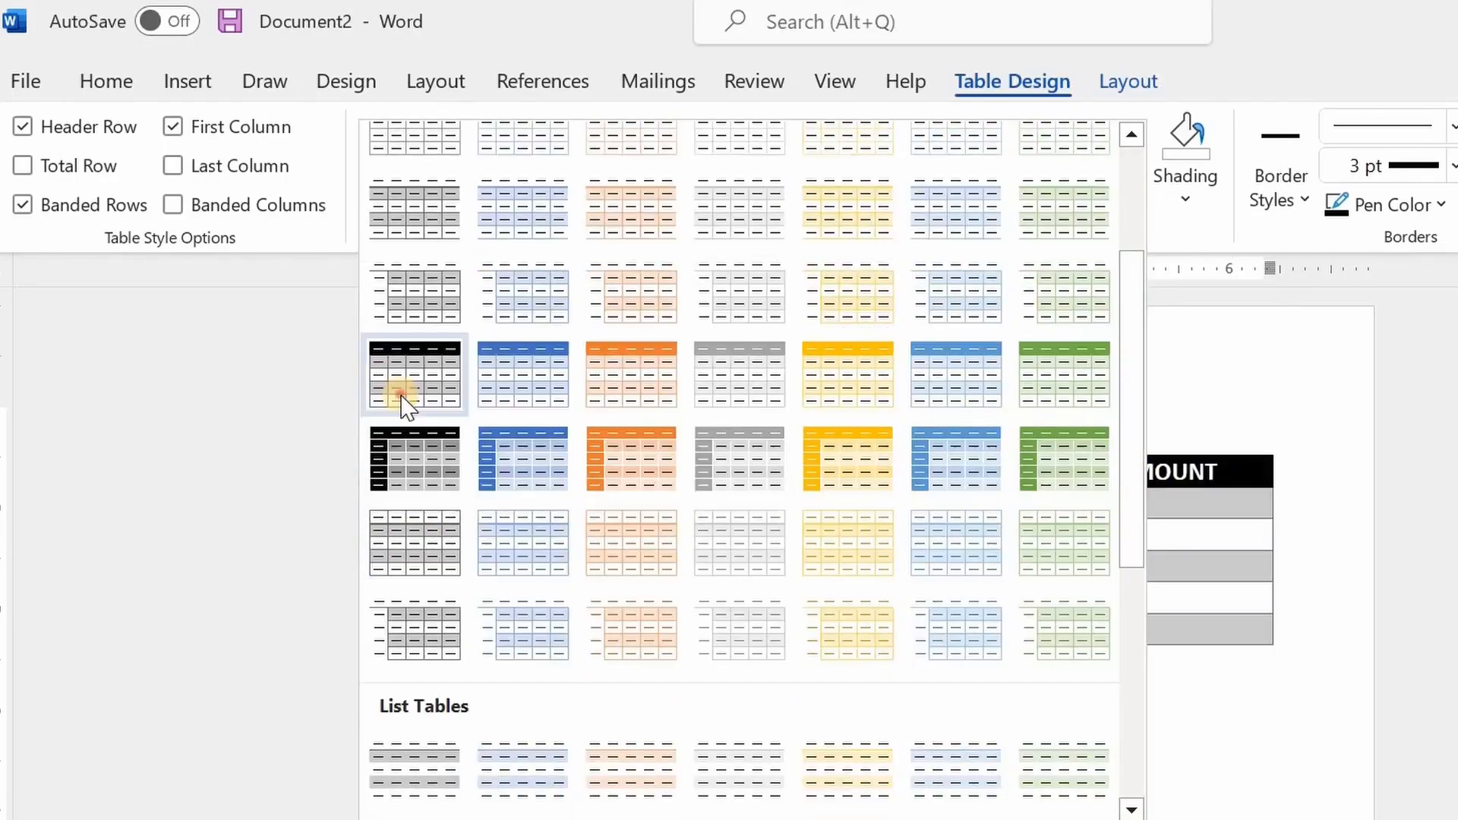
{"action": "left_click", "coordinate": [400, 397]}
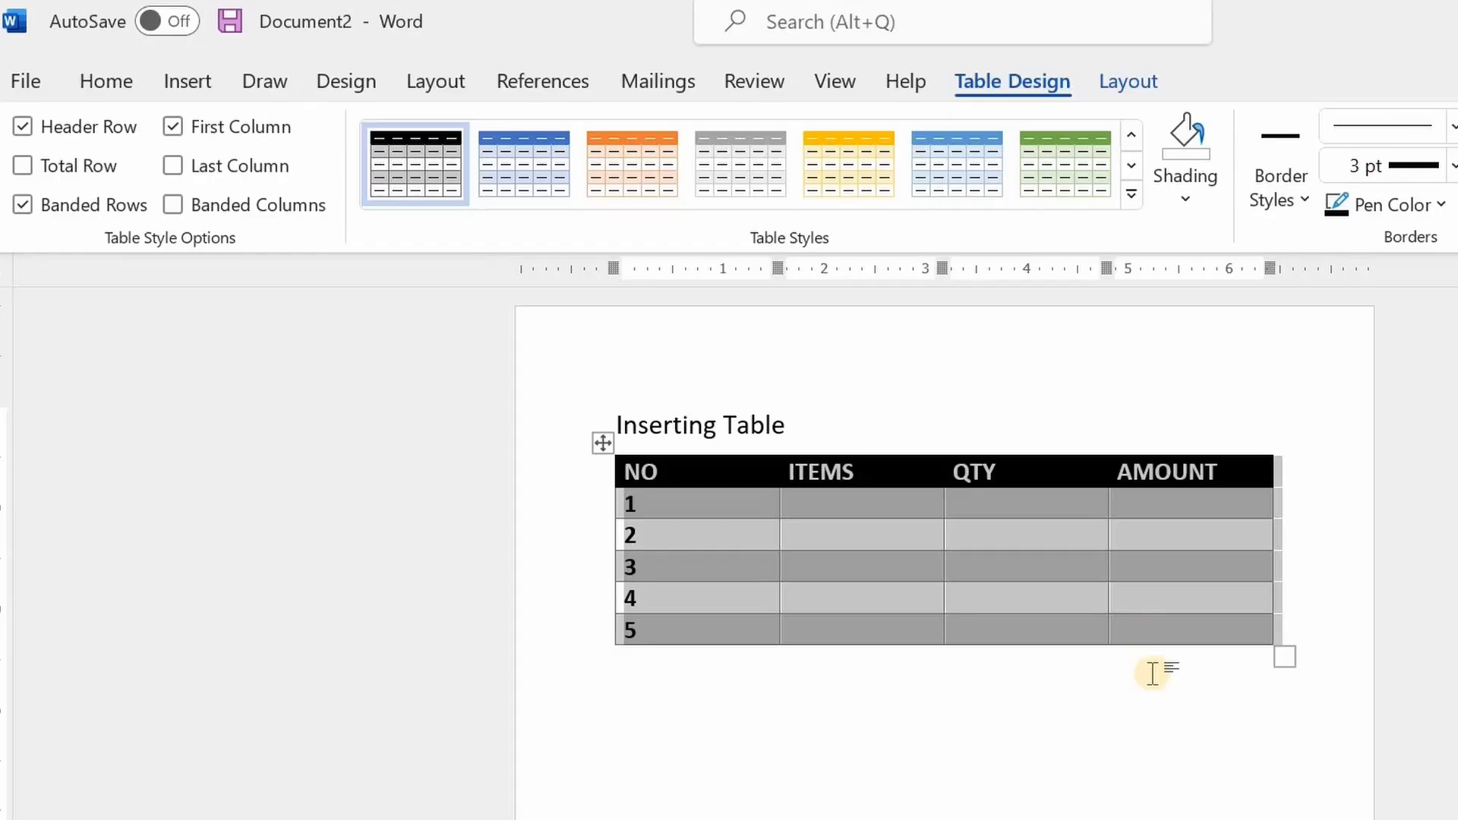
{"action": "left_click", "coordinate": [1202, 675]}
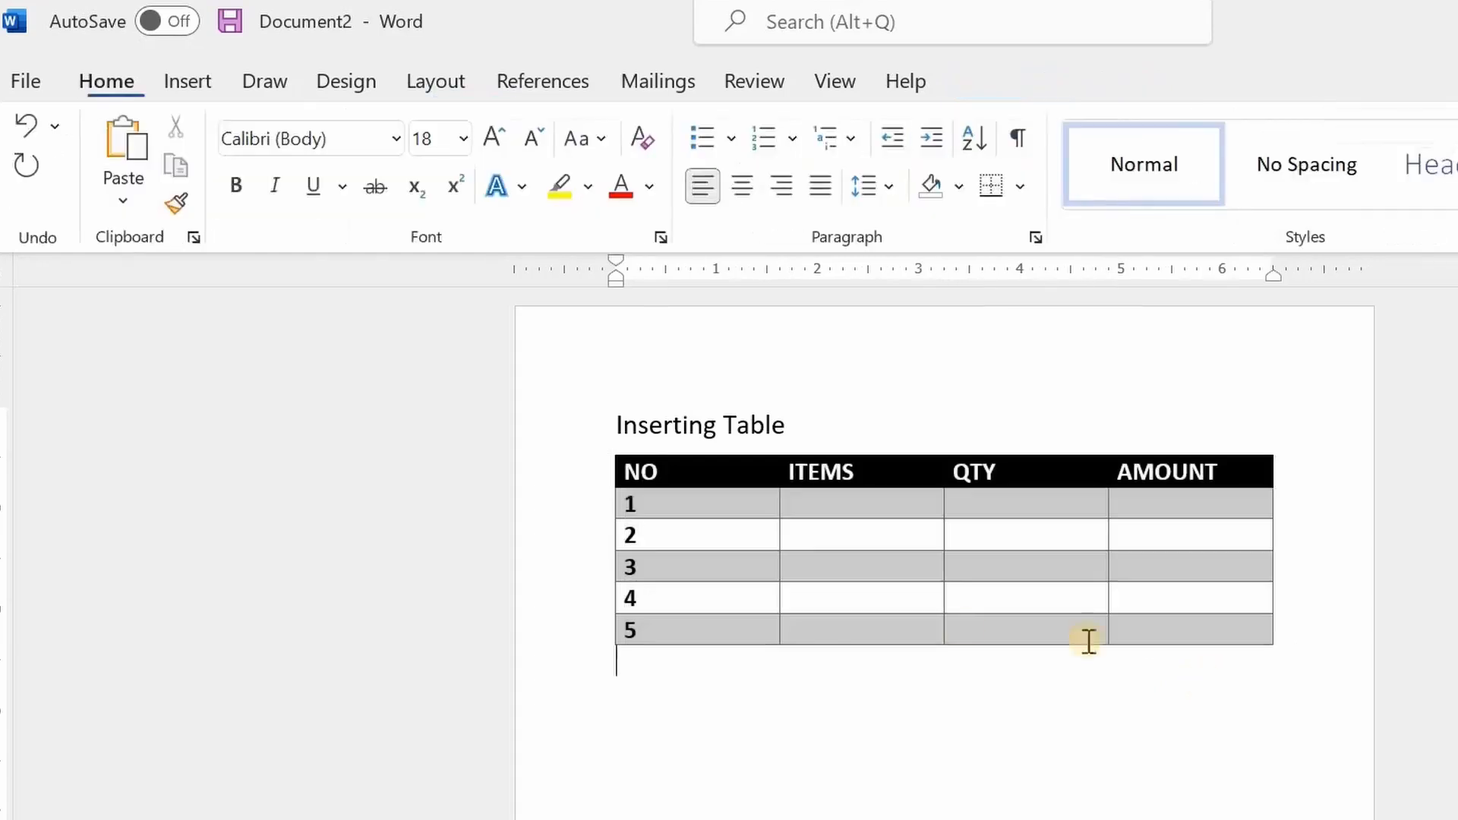
Shade the AMOUNT cell in row 4 with the standard green color
{"action": "left_click", "coordinate": [942, 603]}
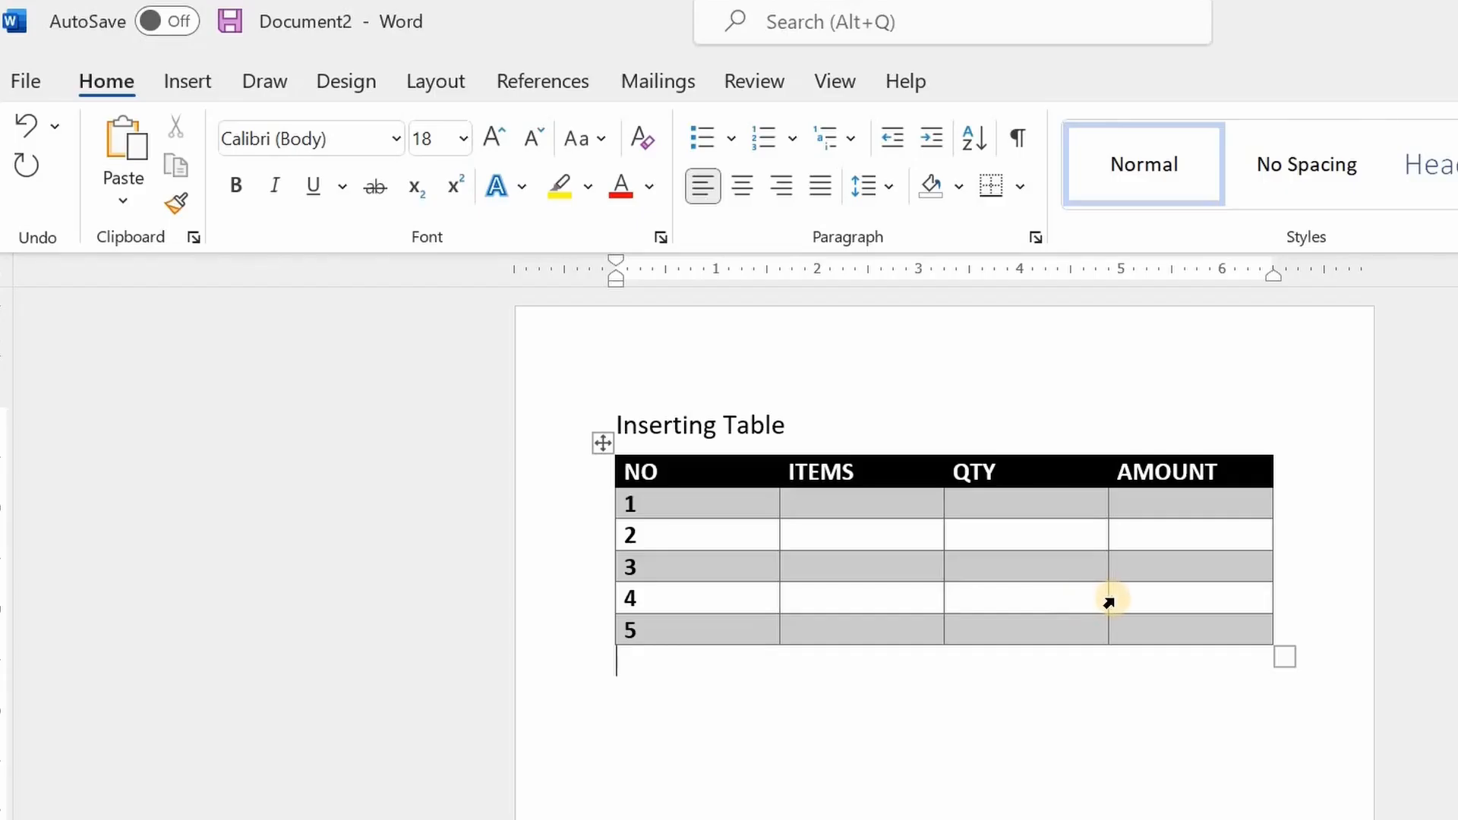
{"action": "left_click", "coordinate": [1111, 601]}
{"action": "left_click", "coordinate": [1106, 604]}
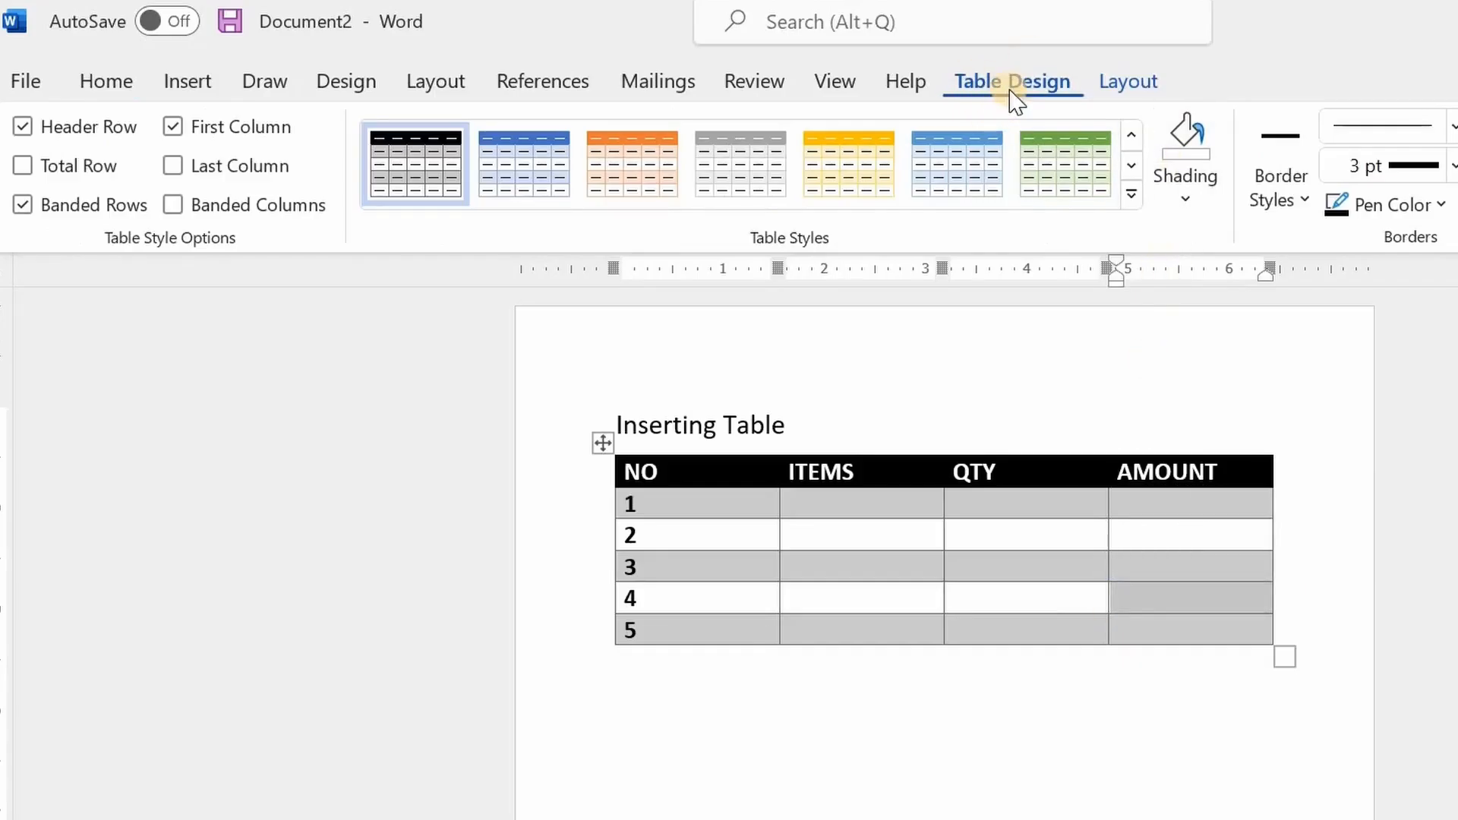
{"action": "left_click", "coordinate": [1186, 201]}
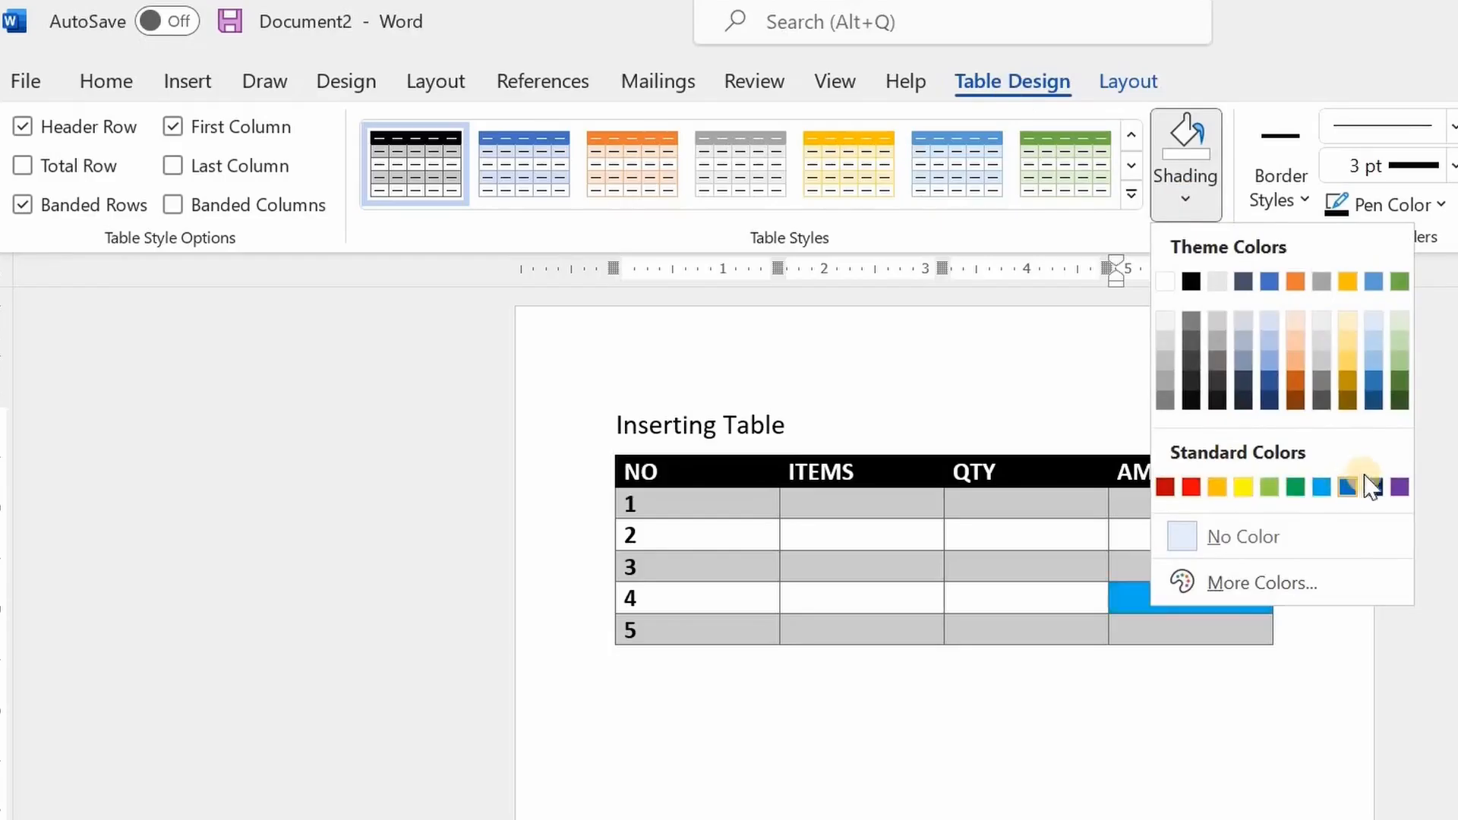
{"action": "left_click", "coordinate": [1294, 488]}
{"action": "left_click", "coordinate": [1192, 717]}
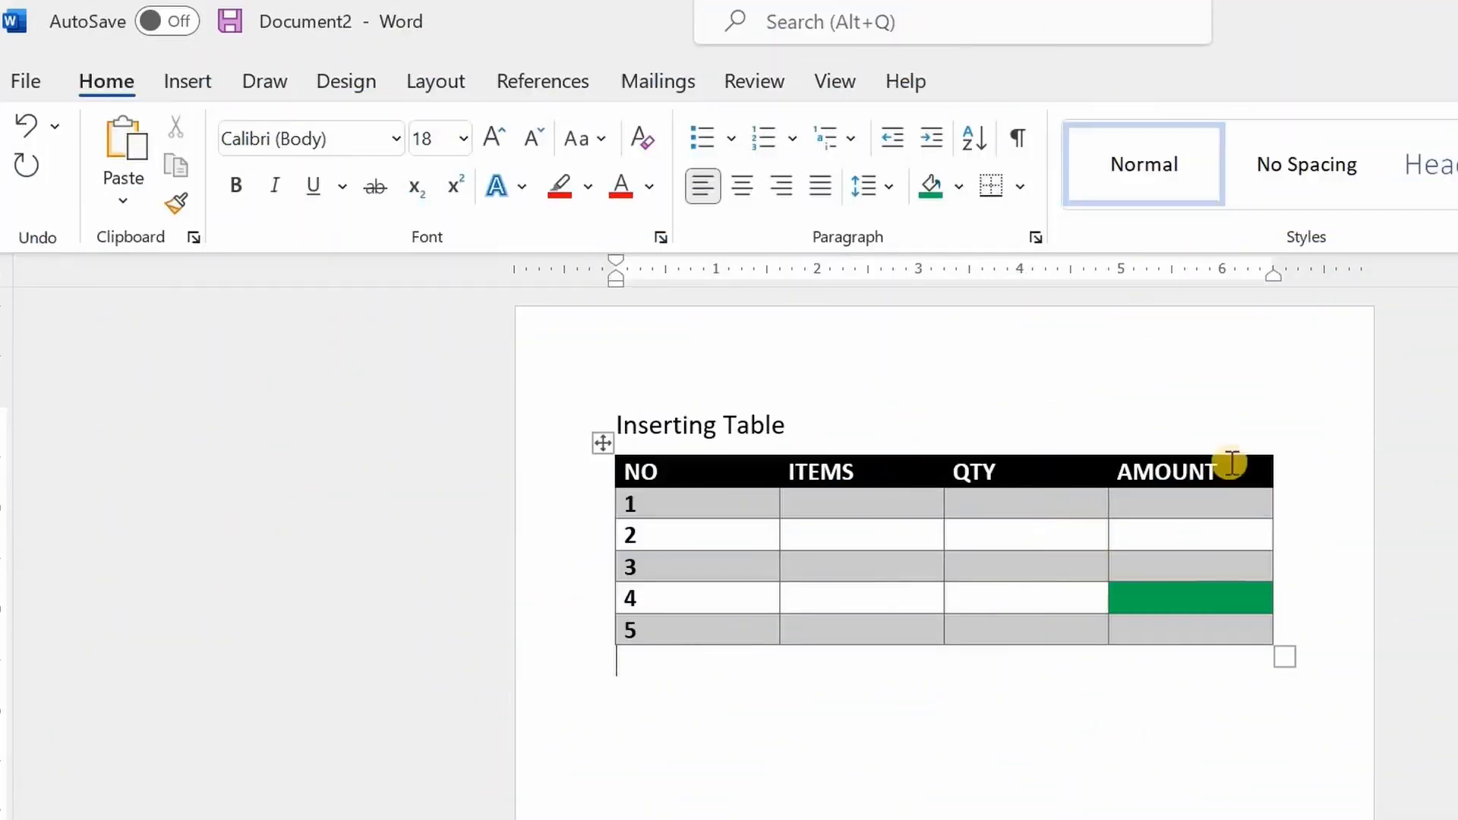
Narrow the NO column to fit its contents and widen the ITEMS column, leaving QTY about 1 inch wide
{"action": "mouse_move", "coordinate": [604, 585]}
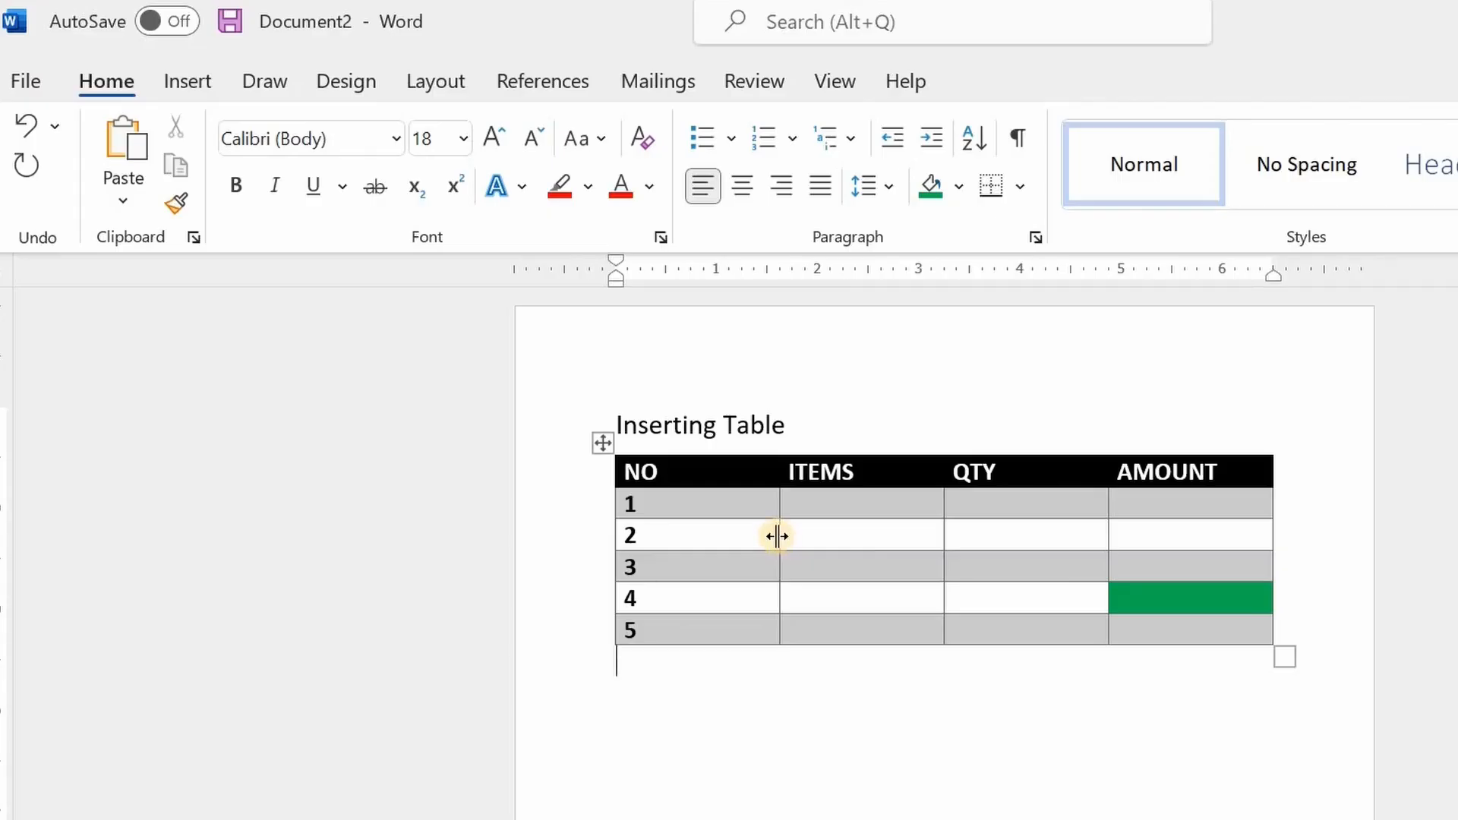
{"action": "left_click_drag", "start_coordinate": [778, 536], "coordinate": [678, 524]}
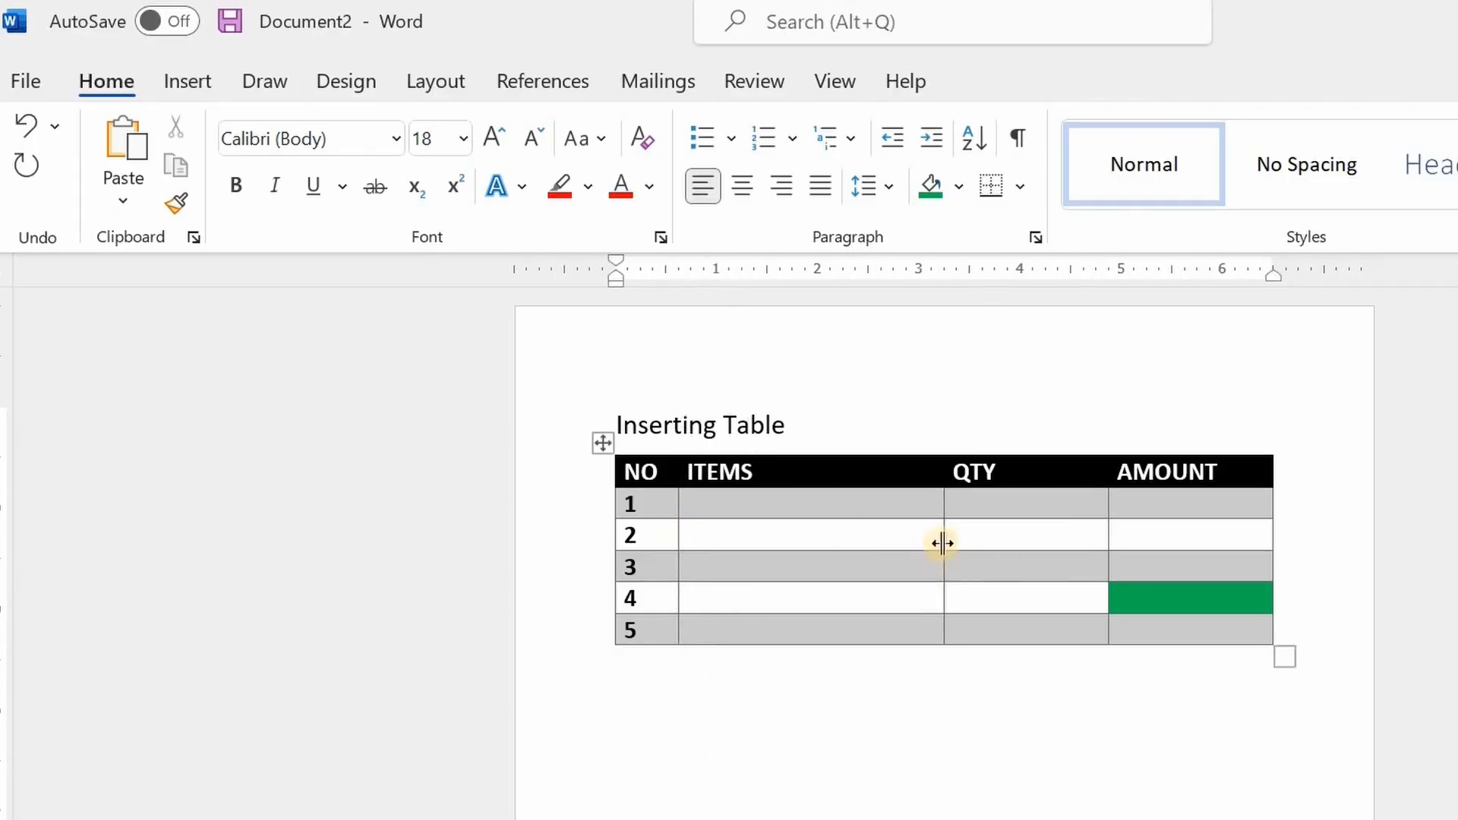
{"action": "left_click_drag", "start_coordinate": [944, 540], "coordinate": [1006, 535]}
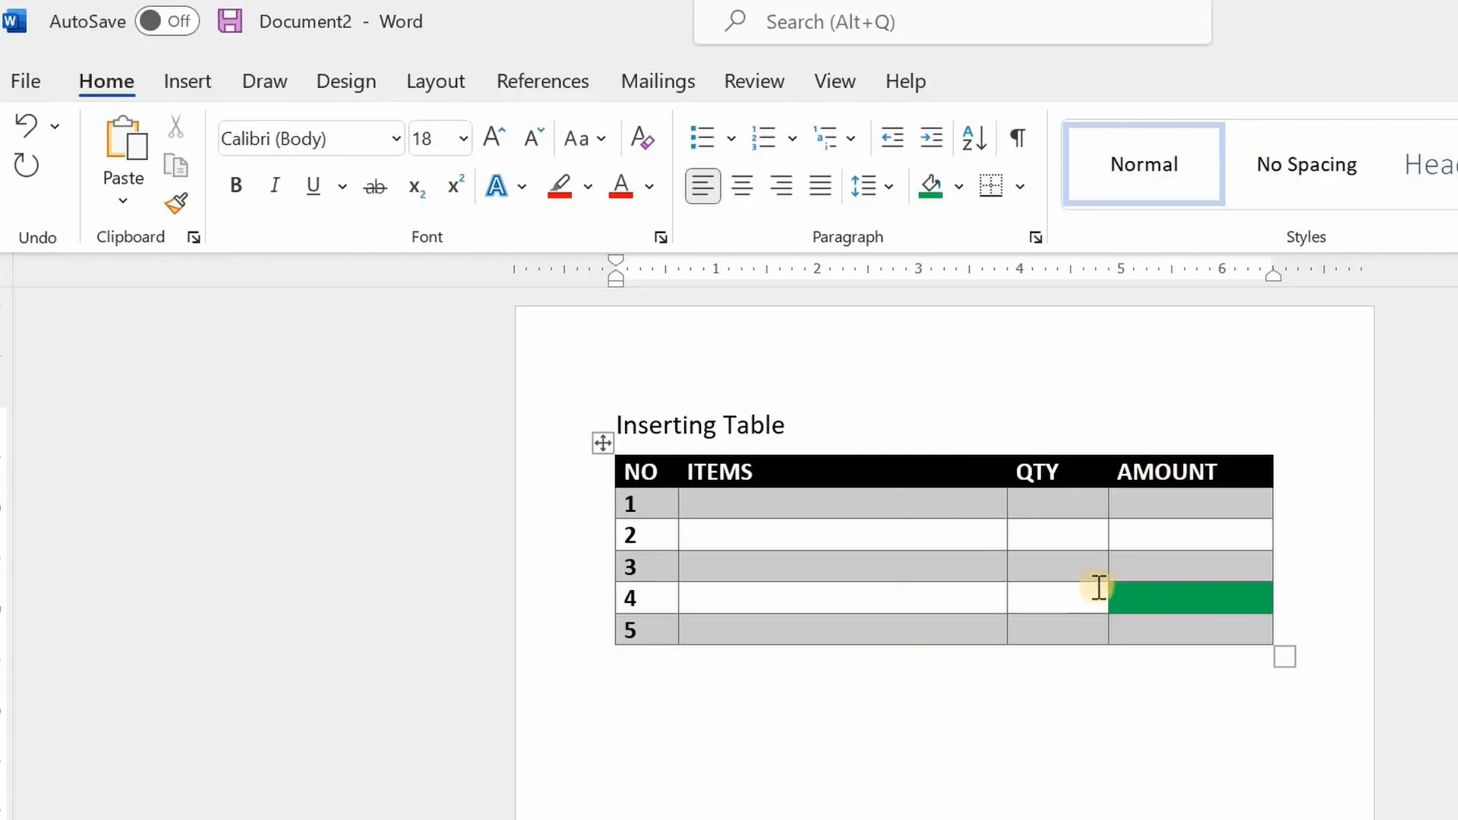
Insert a new column between QTY and AMOUNT
{"action": "left_click", "coordinate": [1058, 506]}
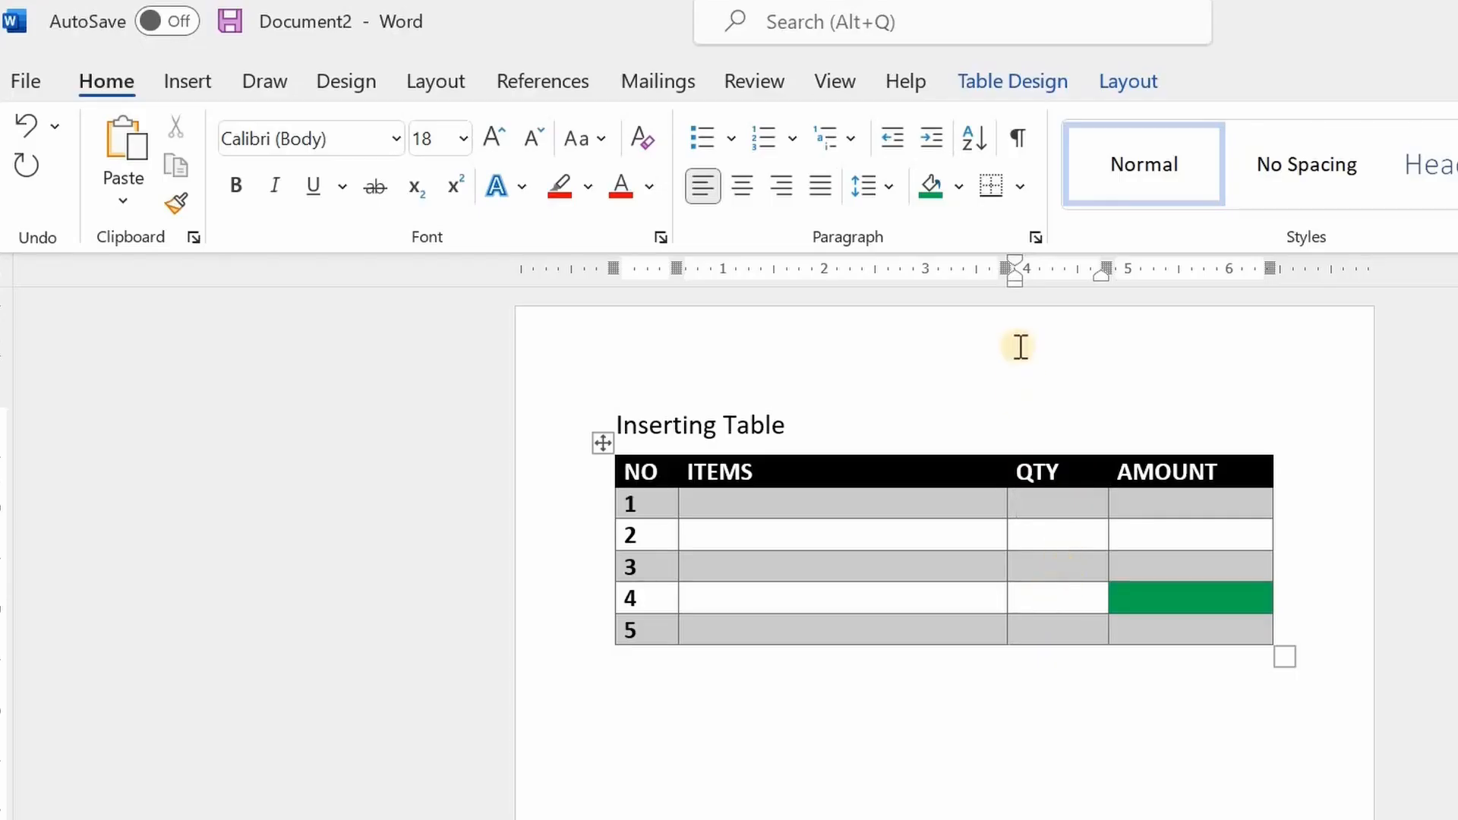
{"action": "left_click", "coordinate": [1150, 82]}
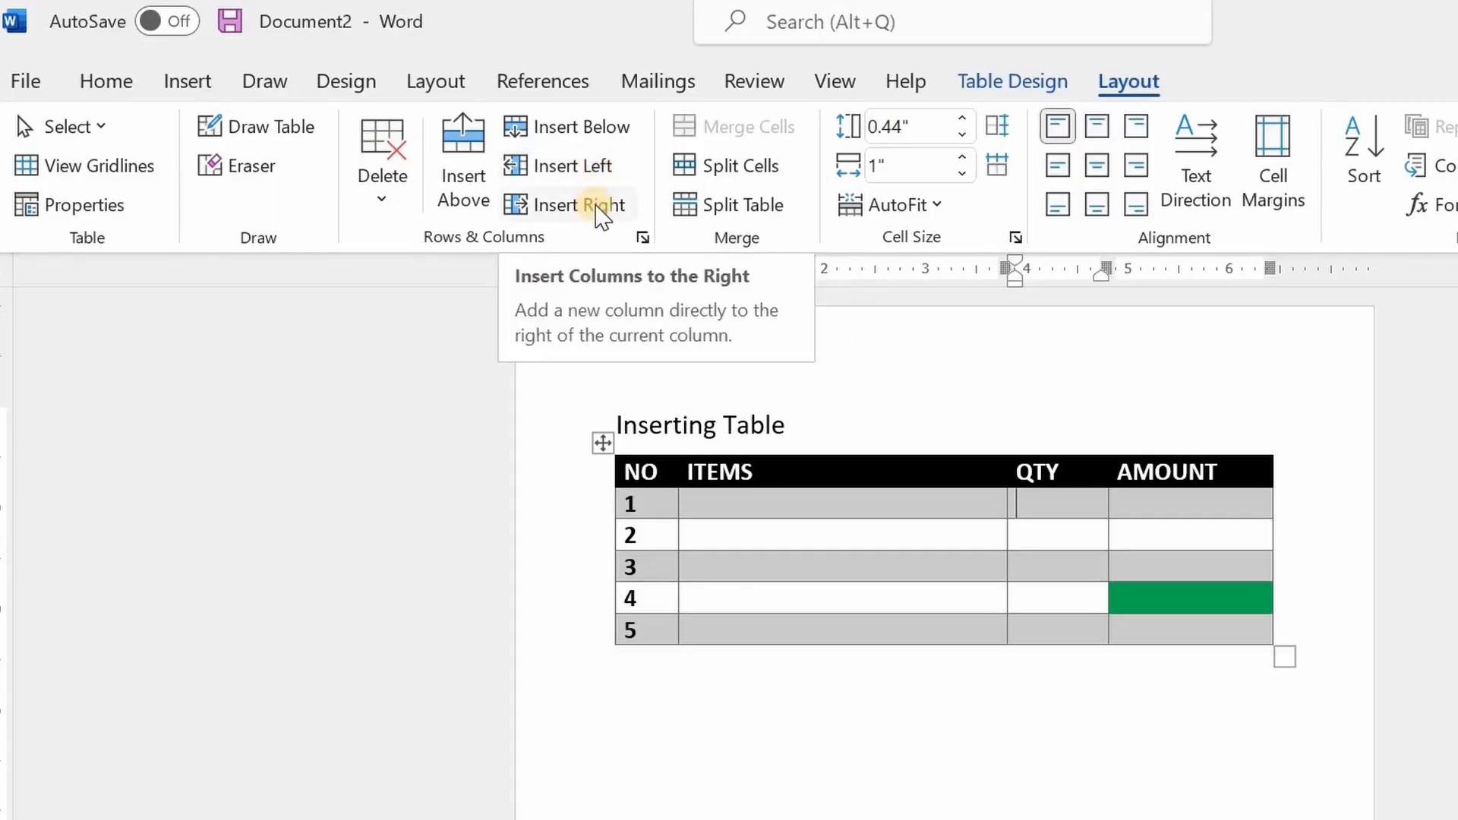
{"action": "left_click", "coordinate": [596, 207]}
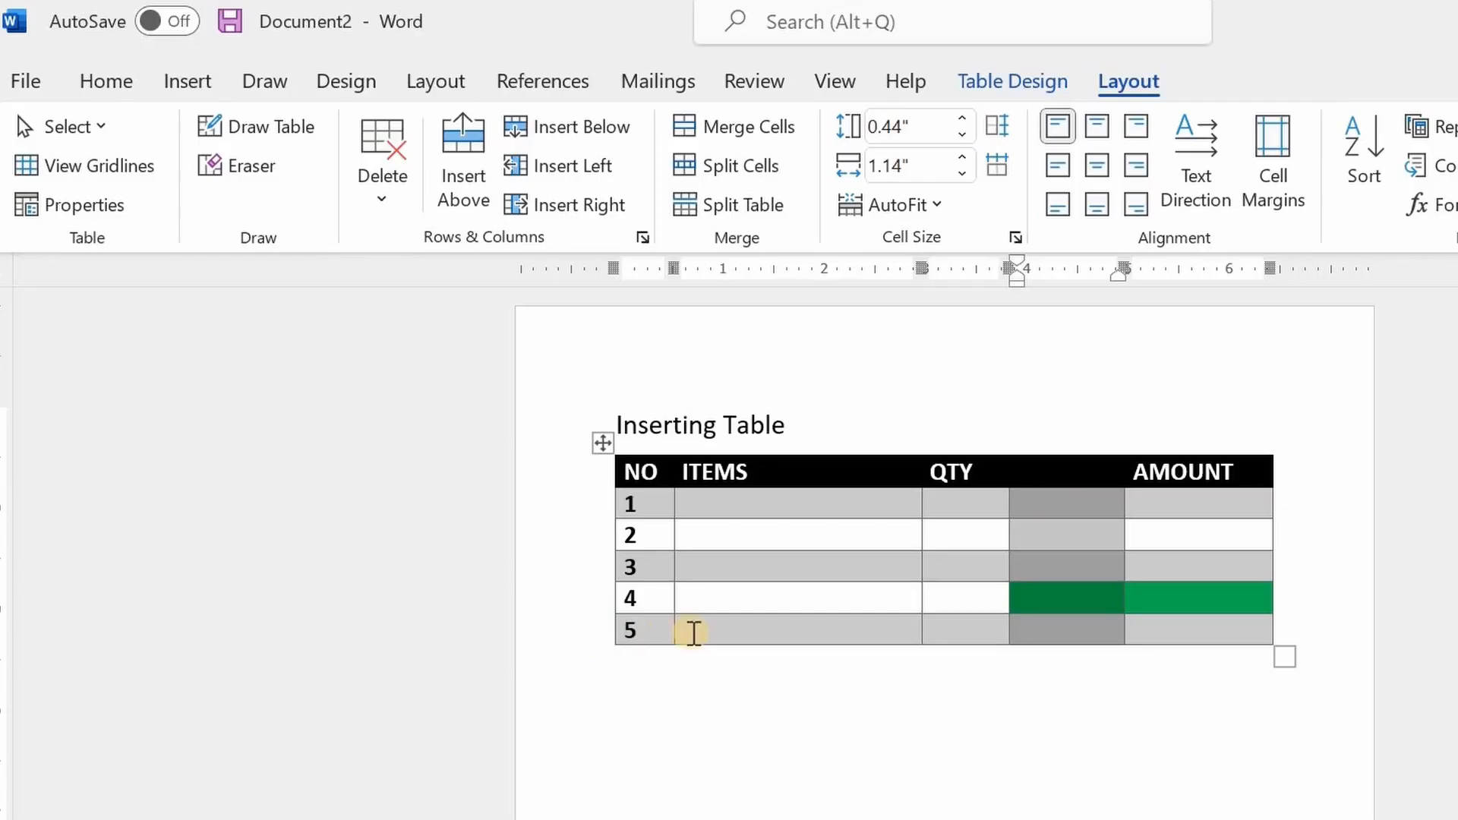
Insert a new blank row directly below row 5 of the table
{"action": "left_click", "coordinate": [695, 630]}
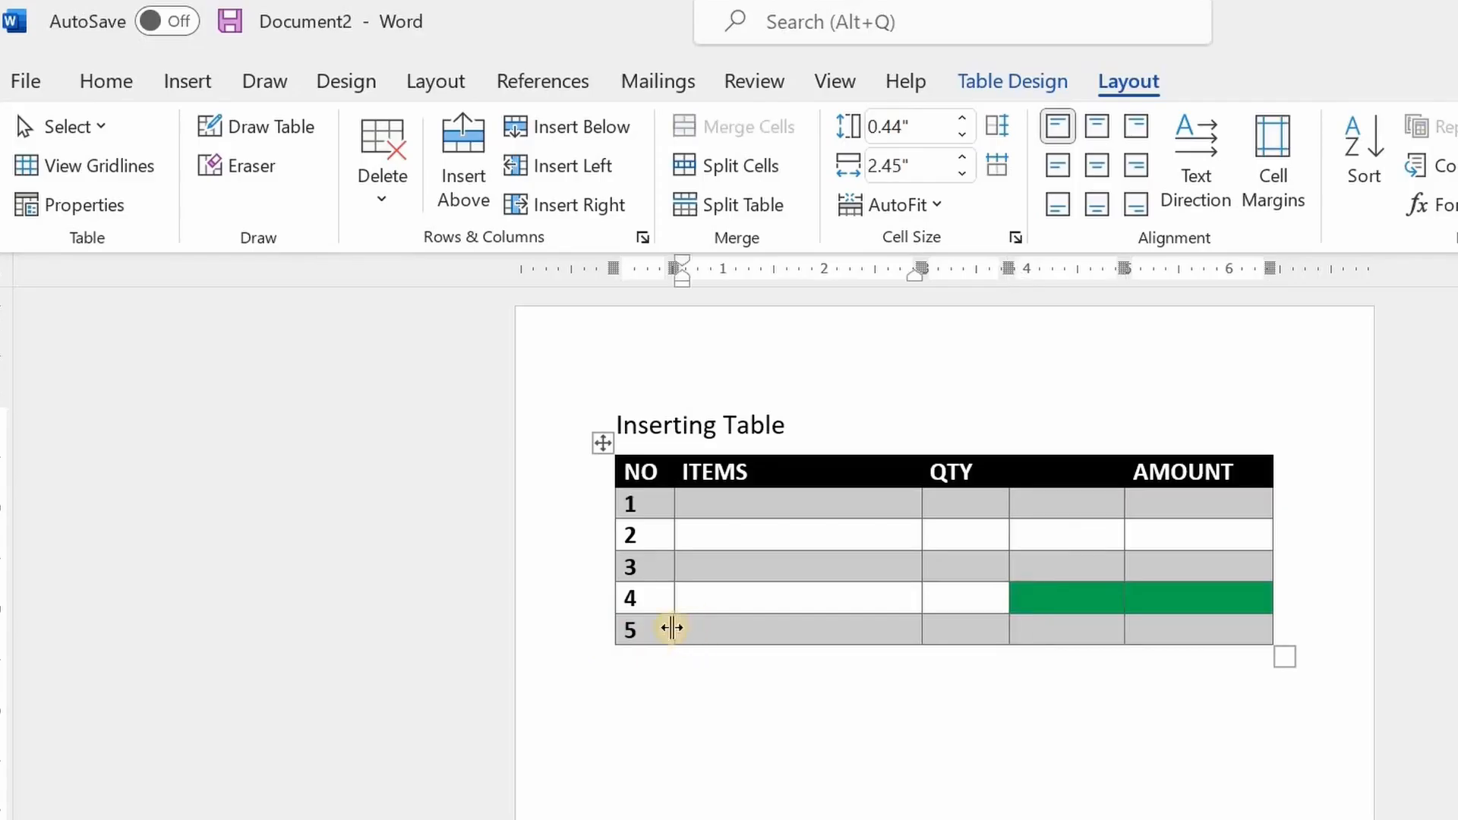
{"action": "key", "text": "Left"}
{"action": "left_click", "coordinate": [848, 642]}
{"action": "left_click", "coordinate": [959, 635]}
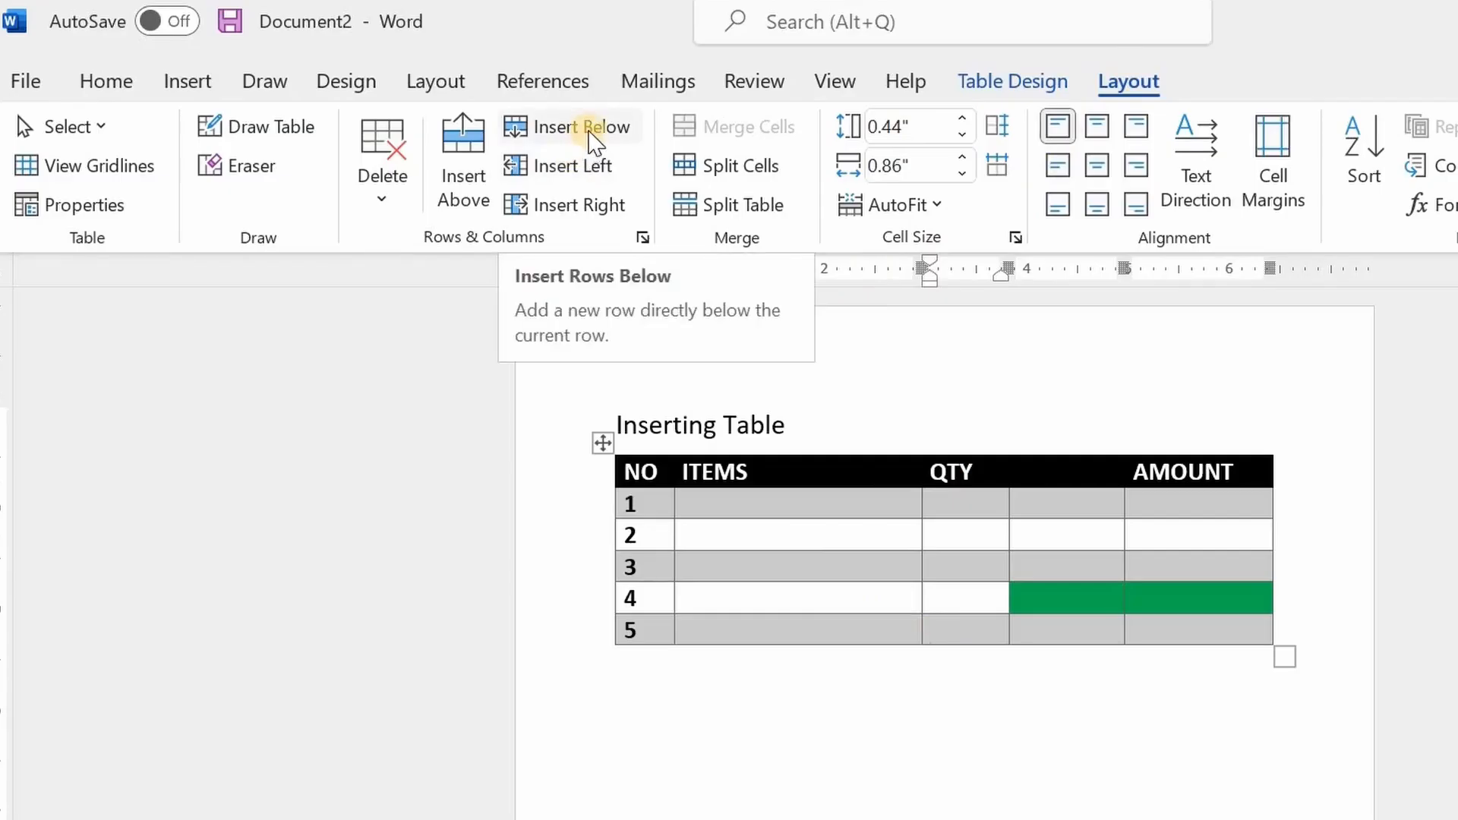
{"action": "left_click", "coordinate": [592, 135]}
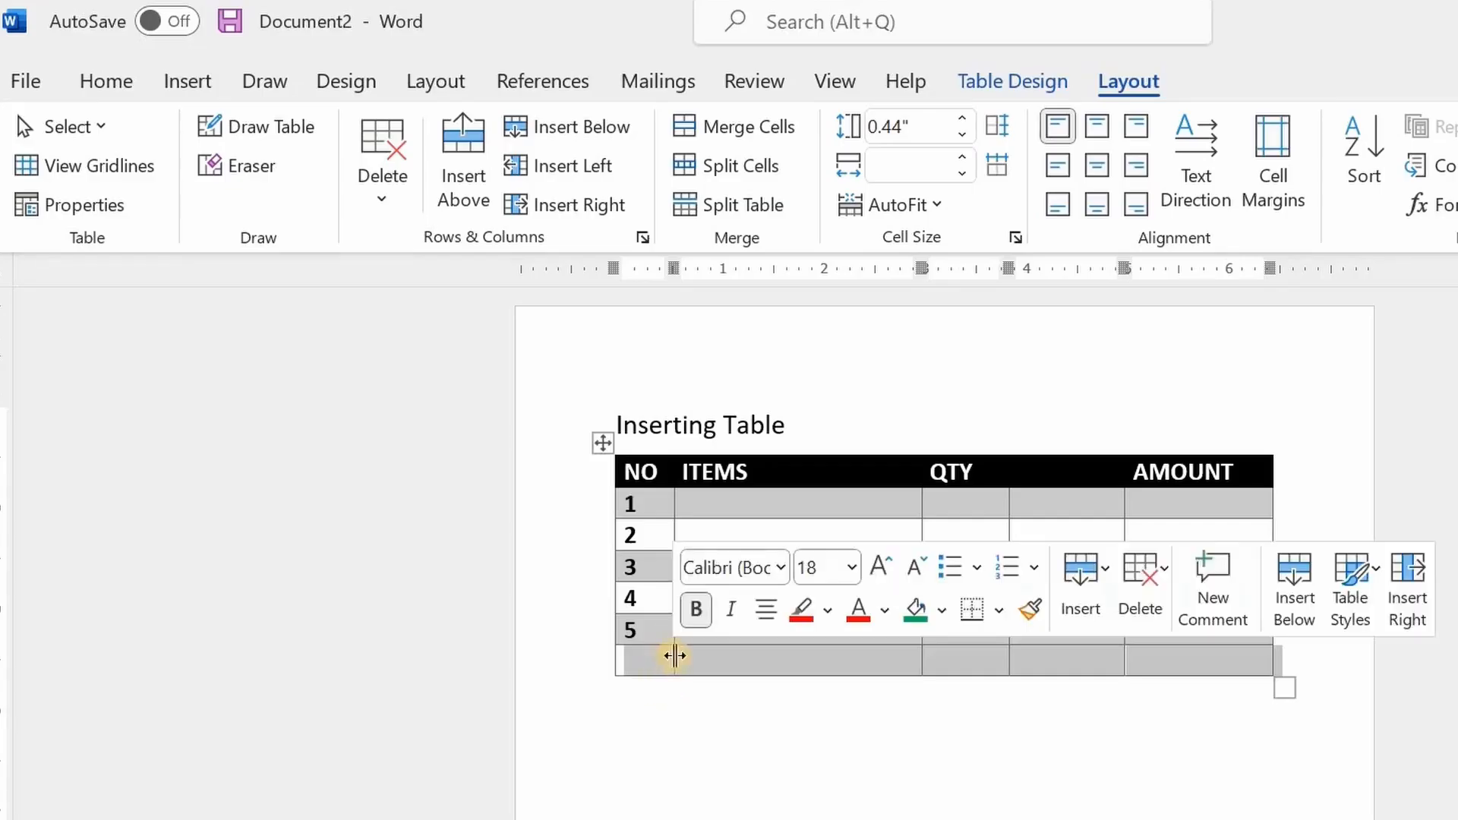
Add another row at the end of the table by advancing past the blank row's last cell
{"action": "left_click", "coordinate": [703, 658]}
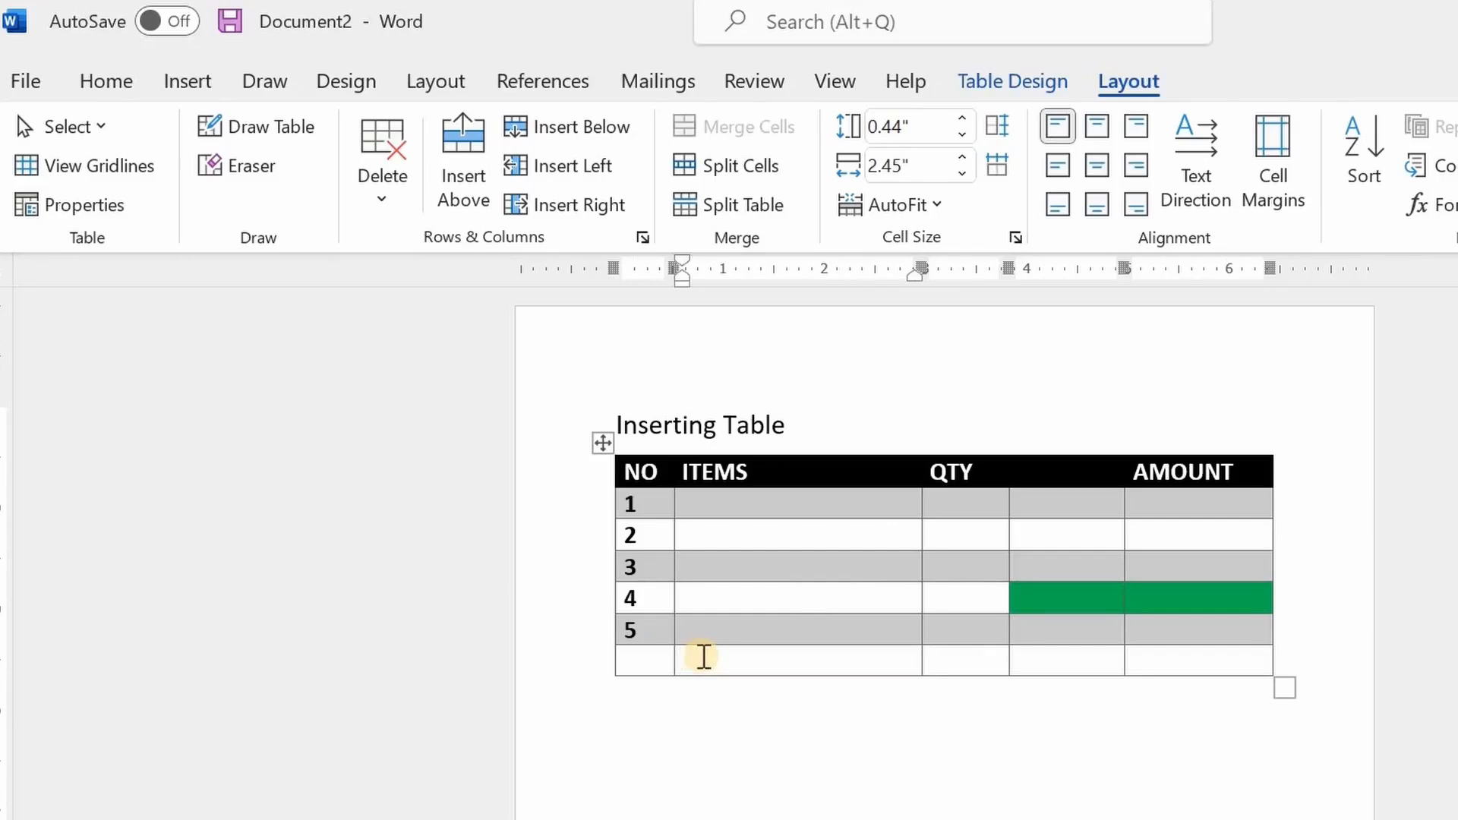
{"action": "key", "text": "Tab"}
{"action": "key", "text": "Tab"}
{"action": "key", "text": "Tab"}
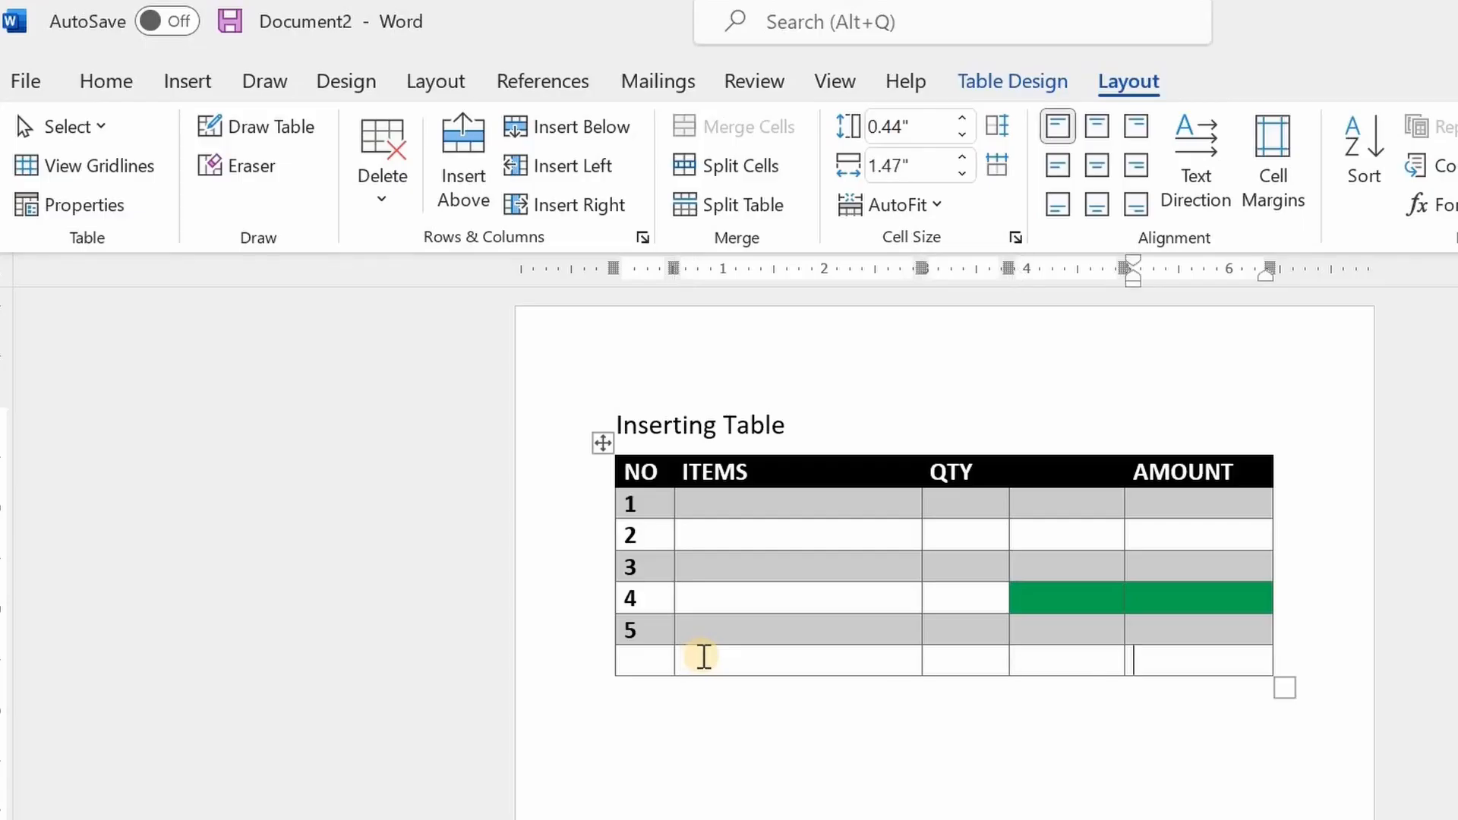
{"action": "key", "text": "Tab"}
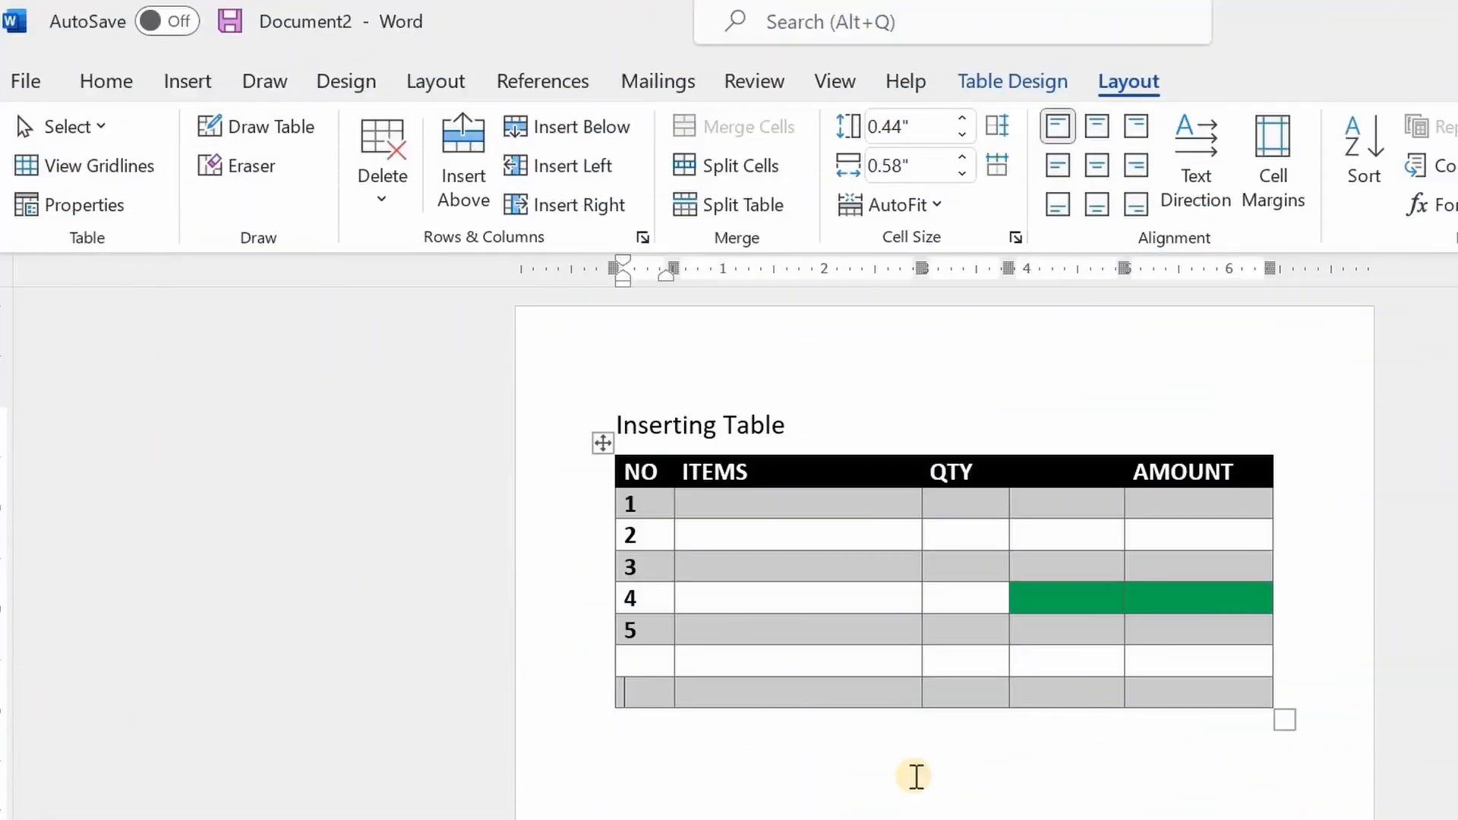
Delete the blank column between QTY and AMOUNT
{"action": "left_click", "coordinate": [865, 600]}
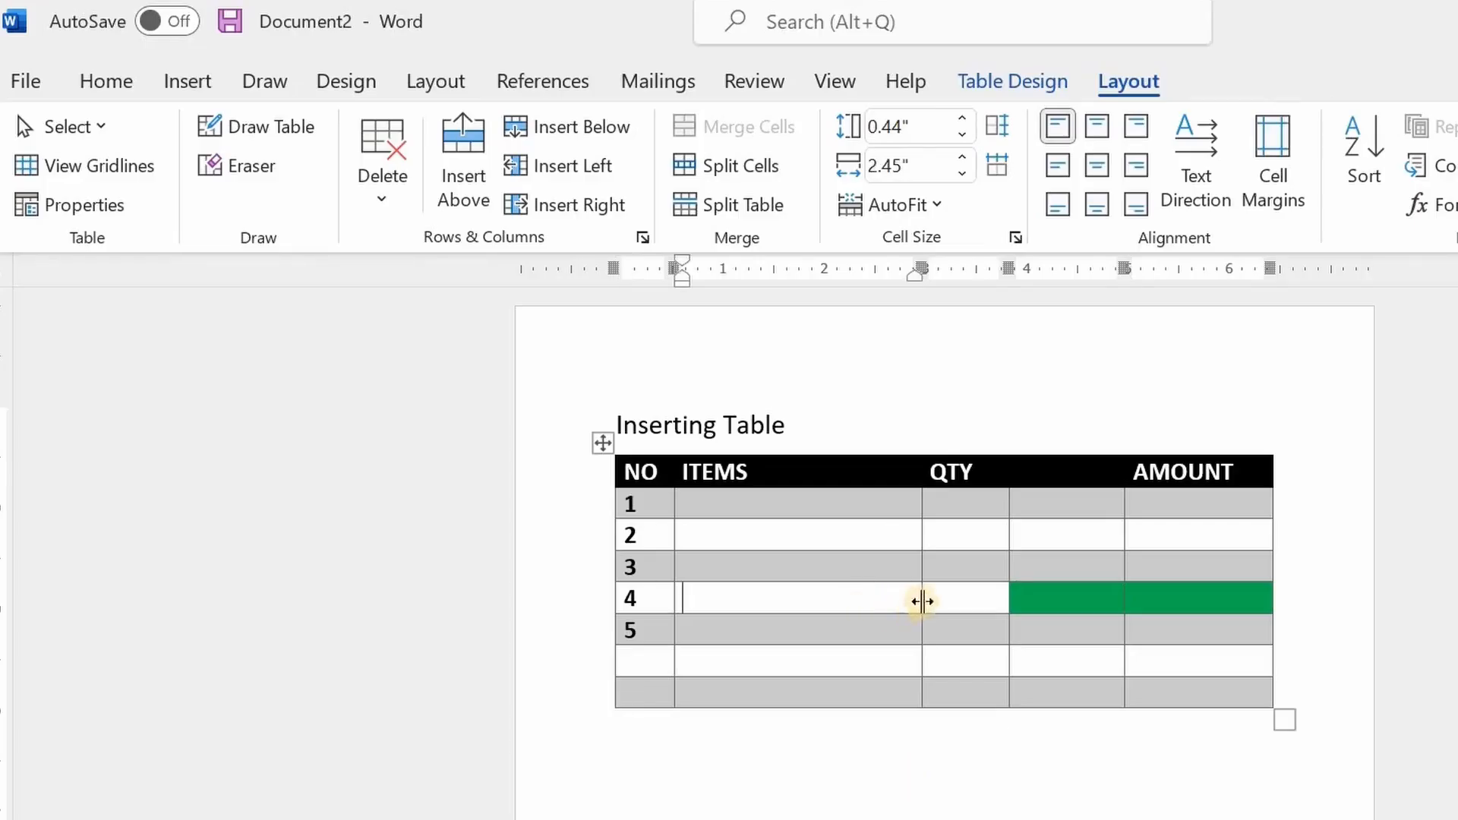
{"action": "left_click", "coordinate": [1072, 495]}
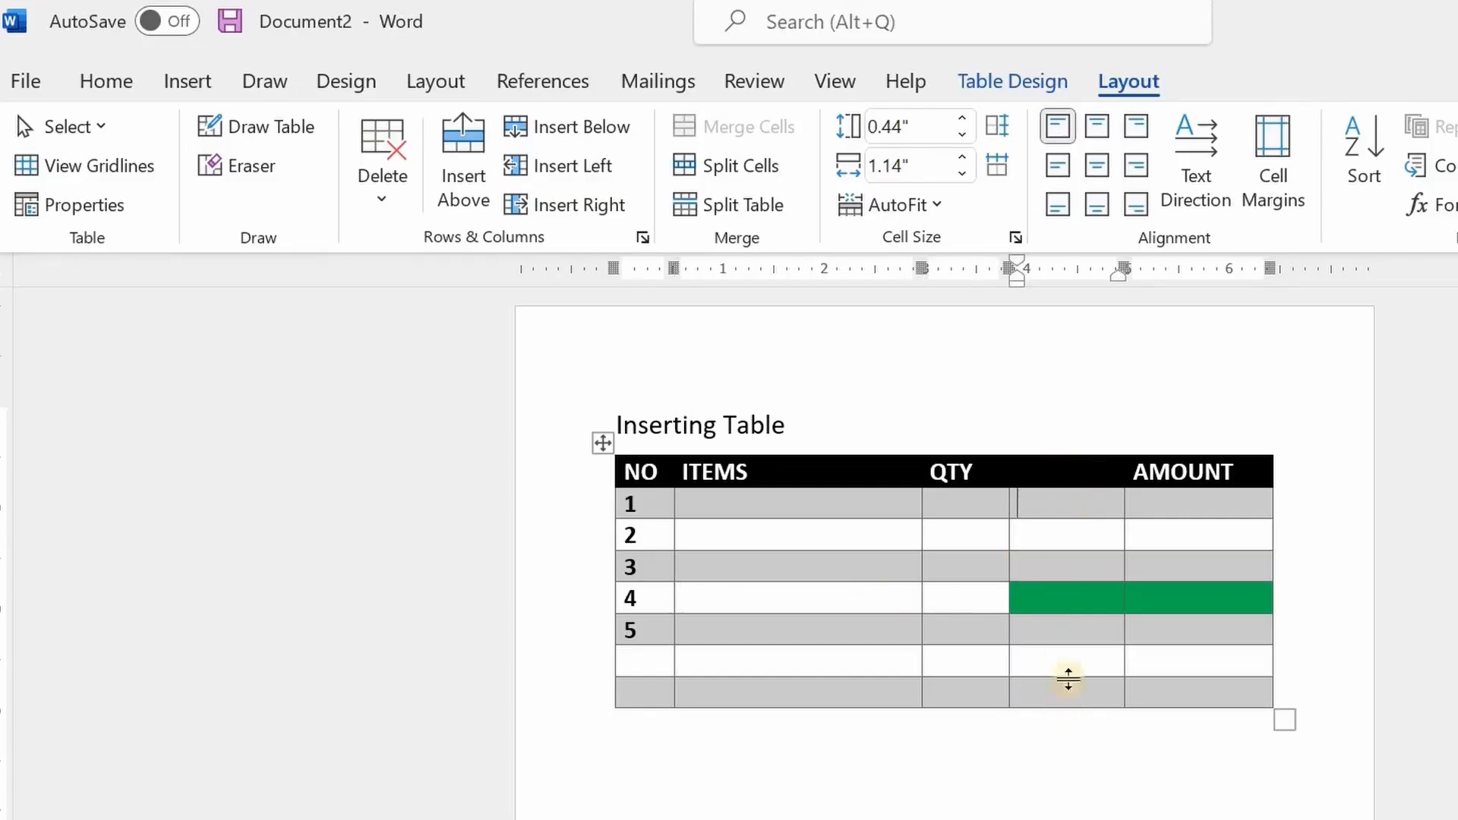
{"action": "left_click", "coordinate": [1055, 537]}
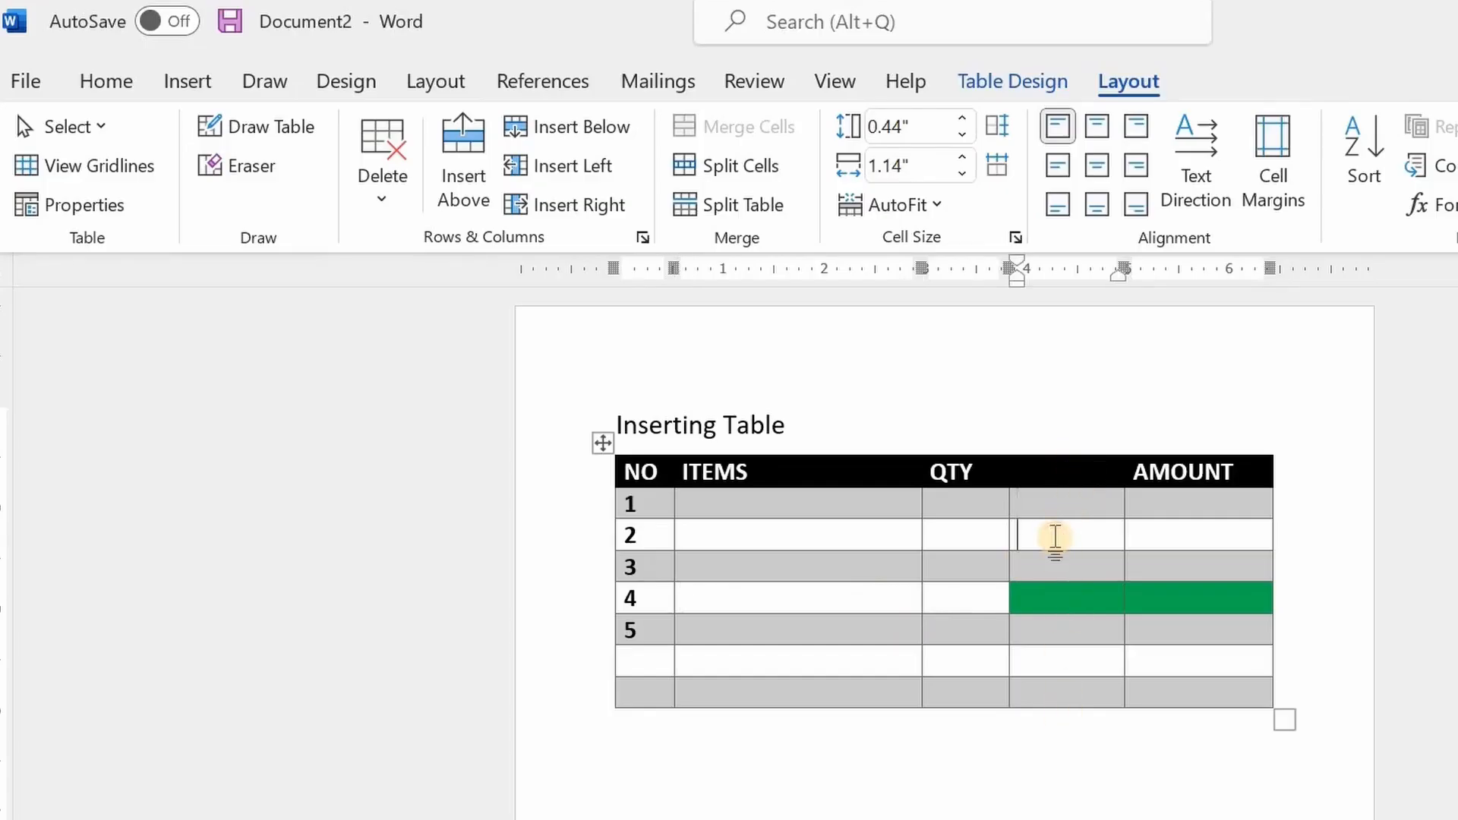
{"action": "left_click", "coordinate": [1060, 568]}
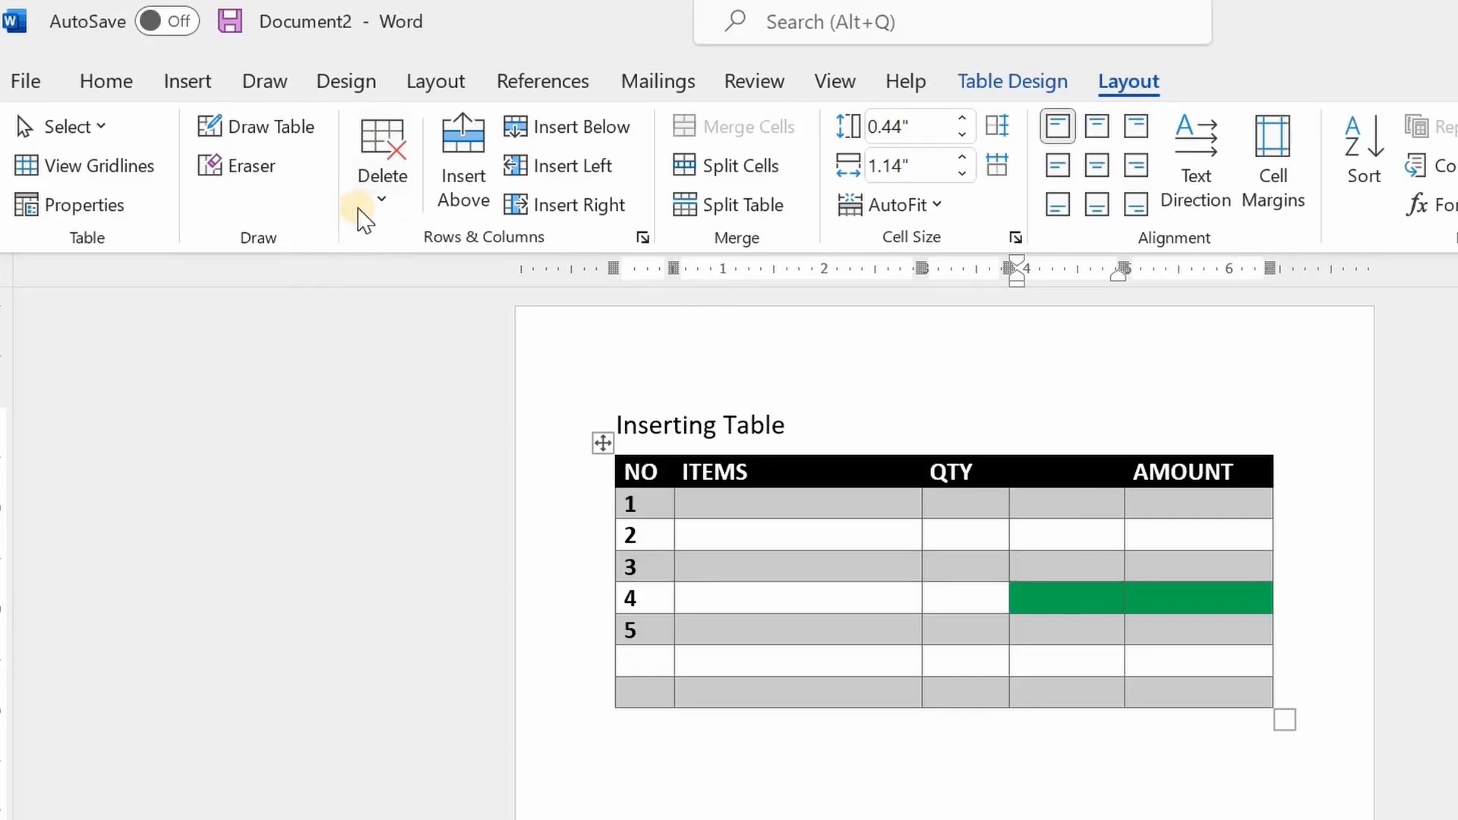
{"action": "left_click", "coordinate": [381, 202]}
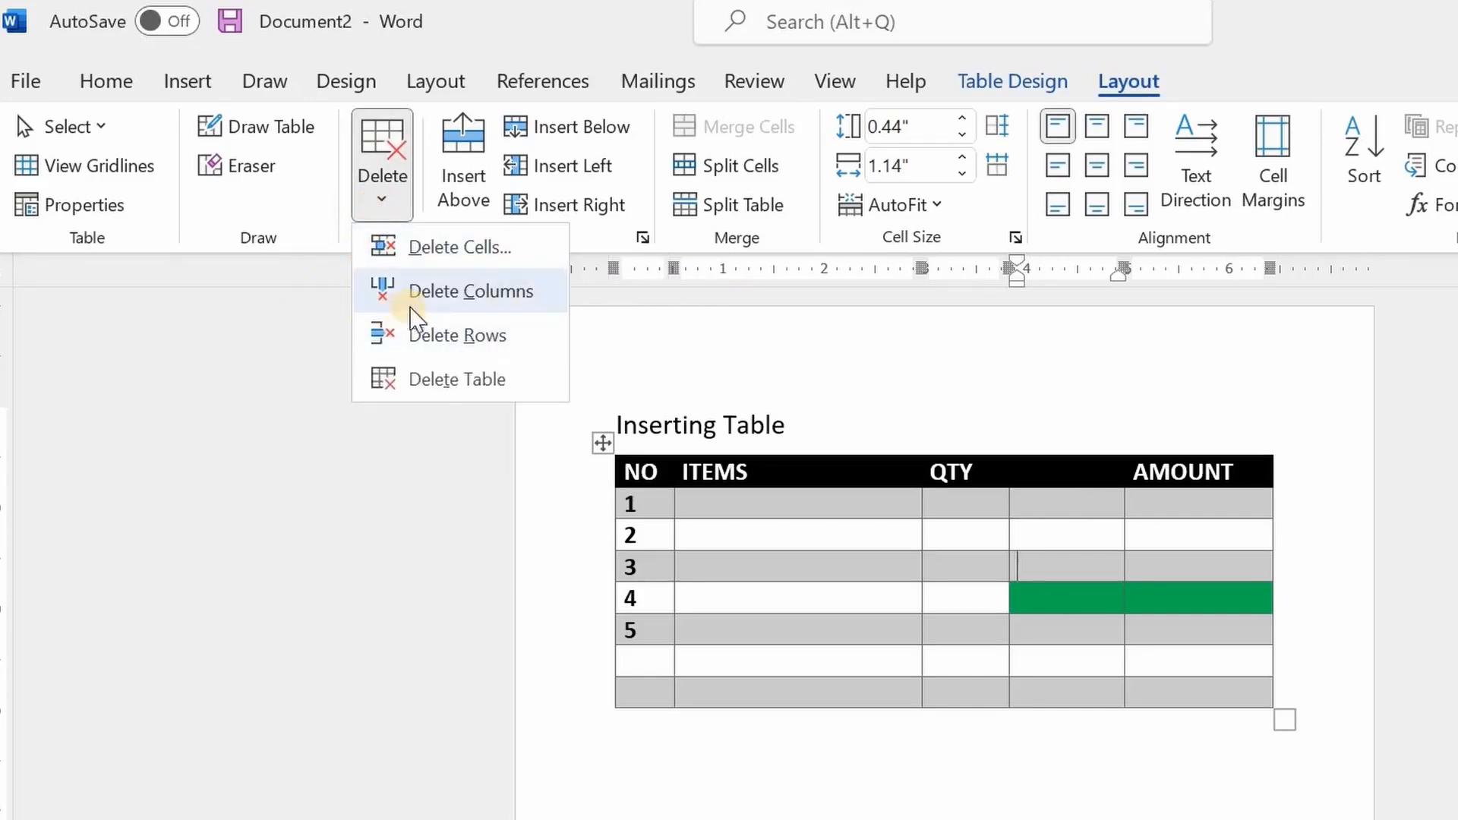
{"action": "left_click", "coordinate": [430, 296]}
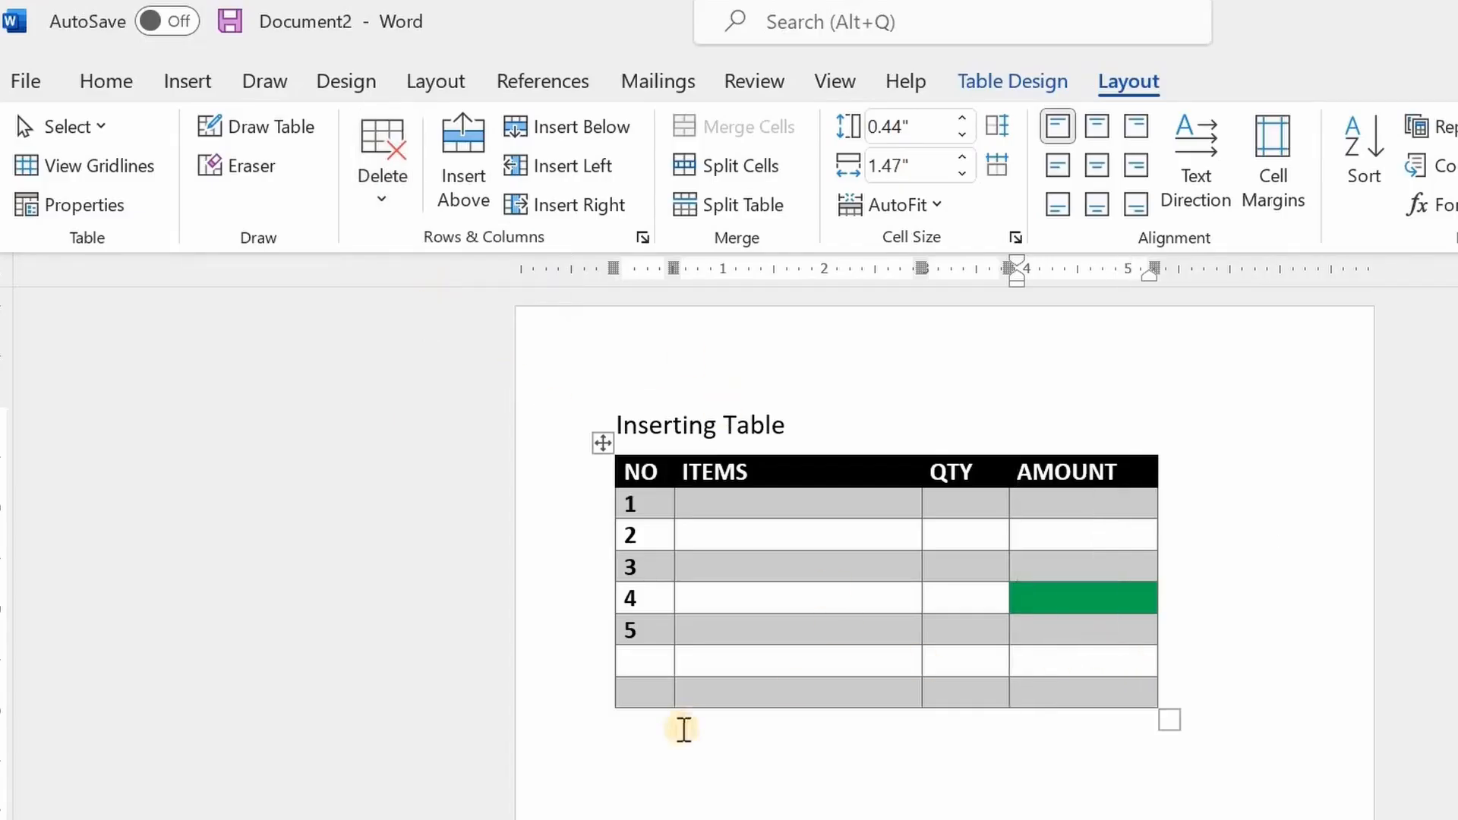
Delete the blank table row directly below row 5
{"action": "mouse_move", "coordinate": [605, 684]}
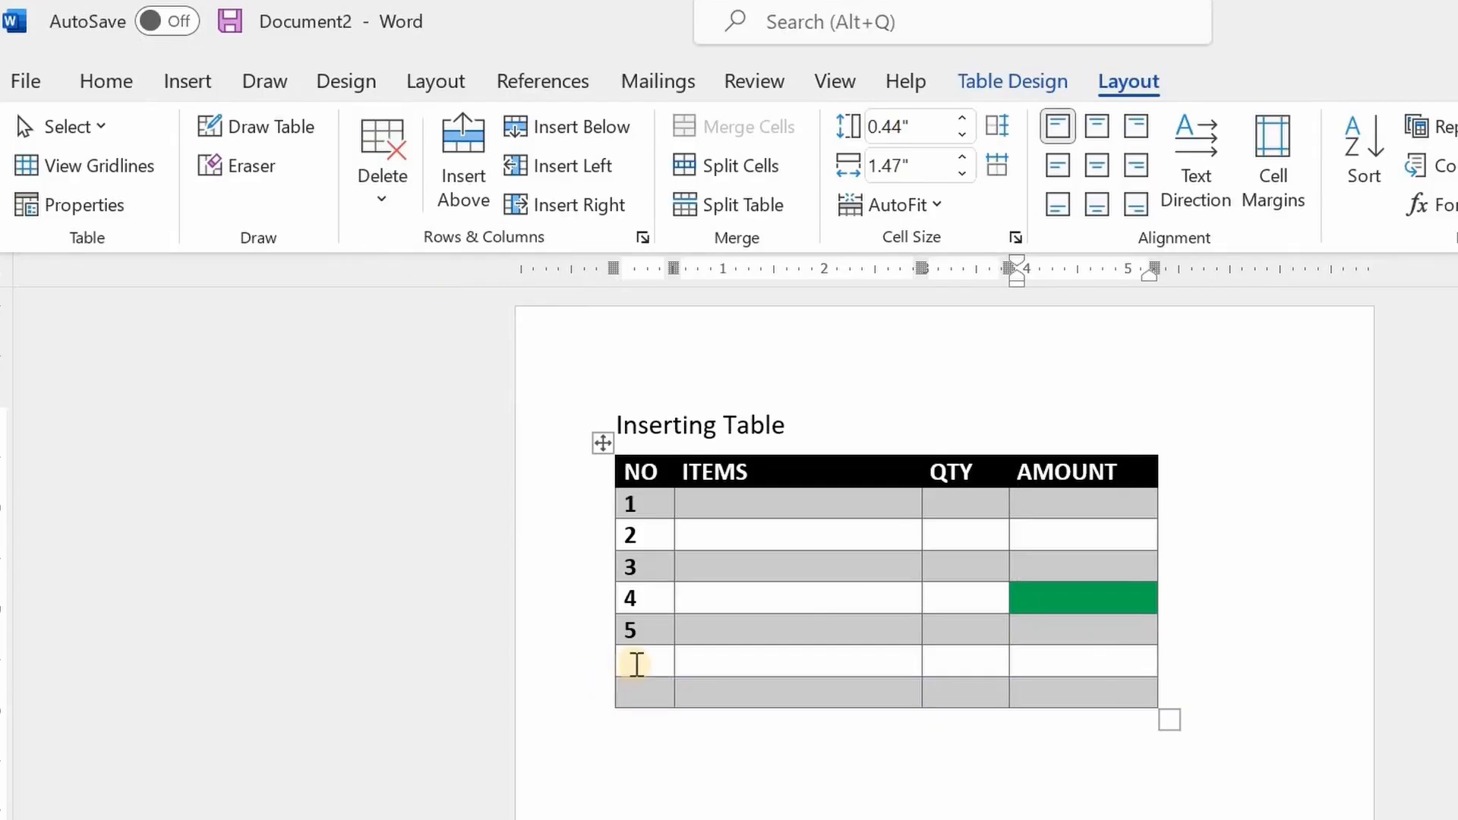
{"action": "left_click", "coordinate": [644, 662]}
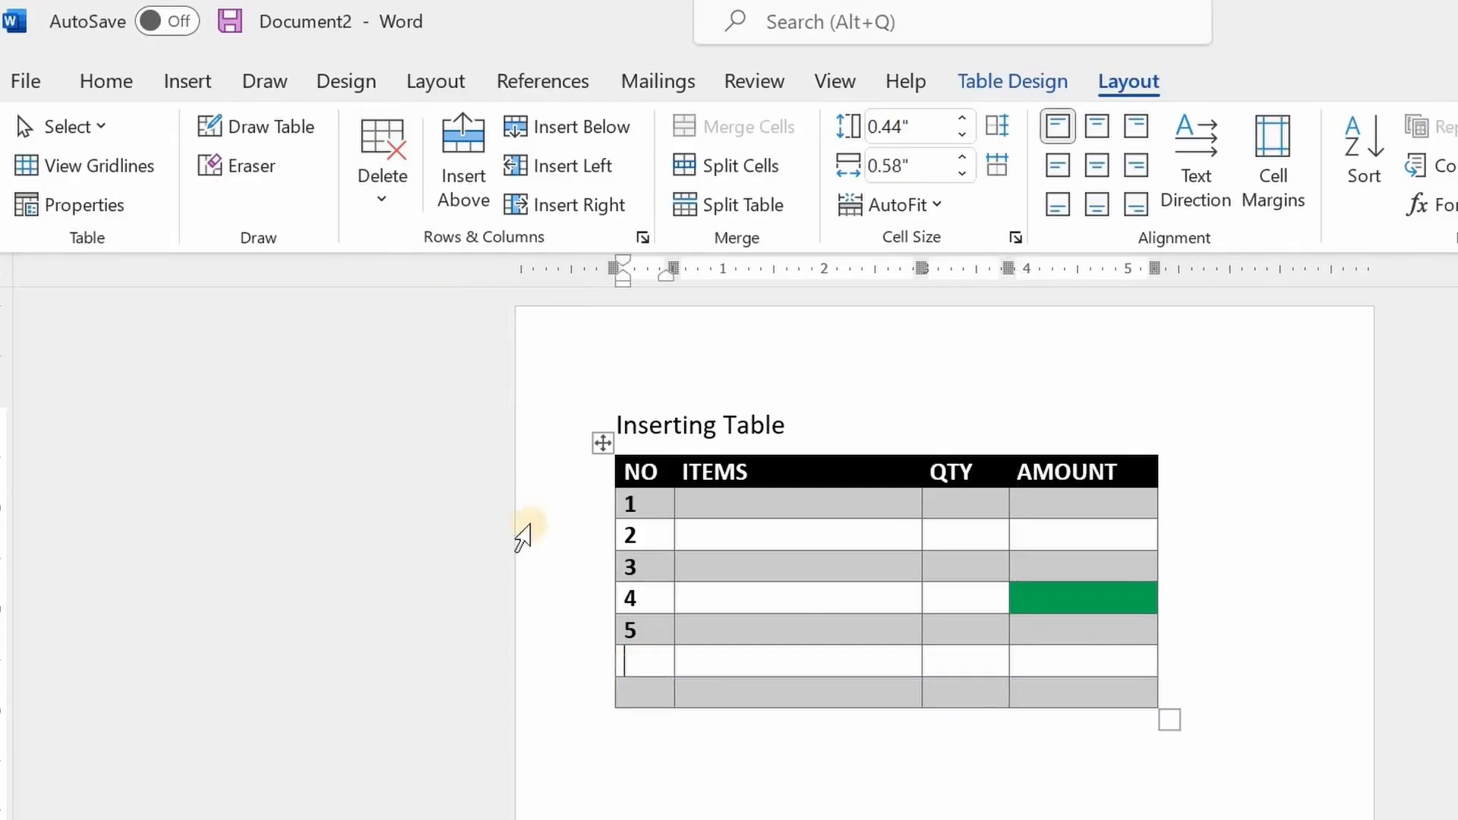
{"action": "left_click", "coordinate": [385, 202]}
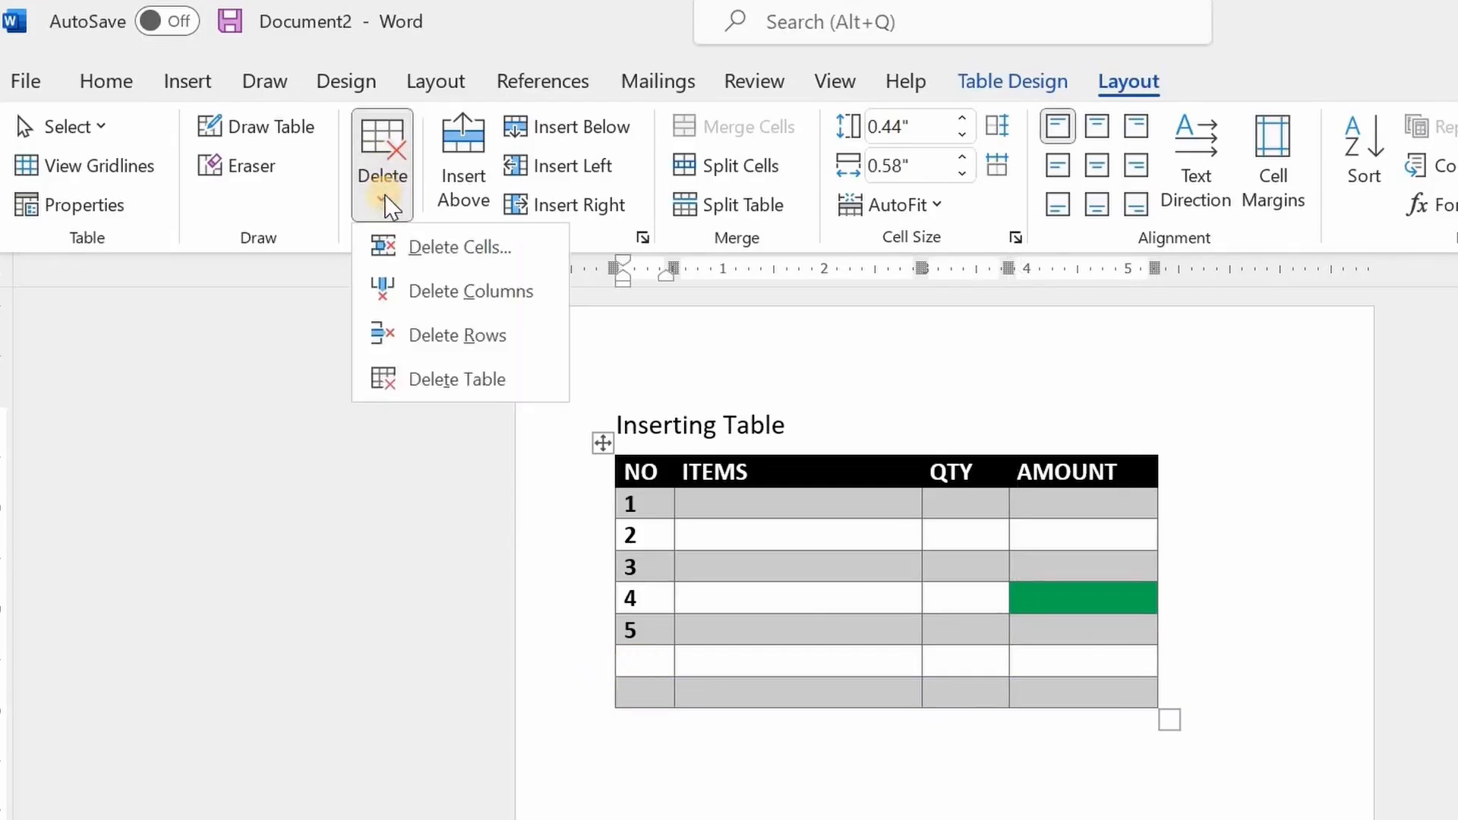
{"action": "left_click", "coordinate": [445, 342]}
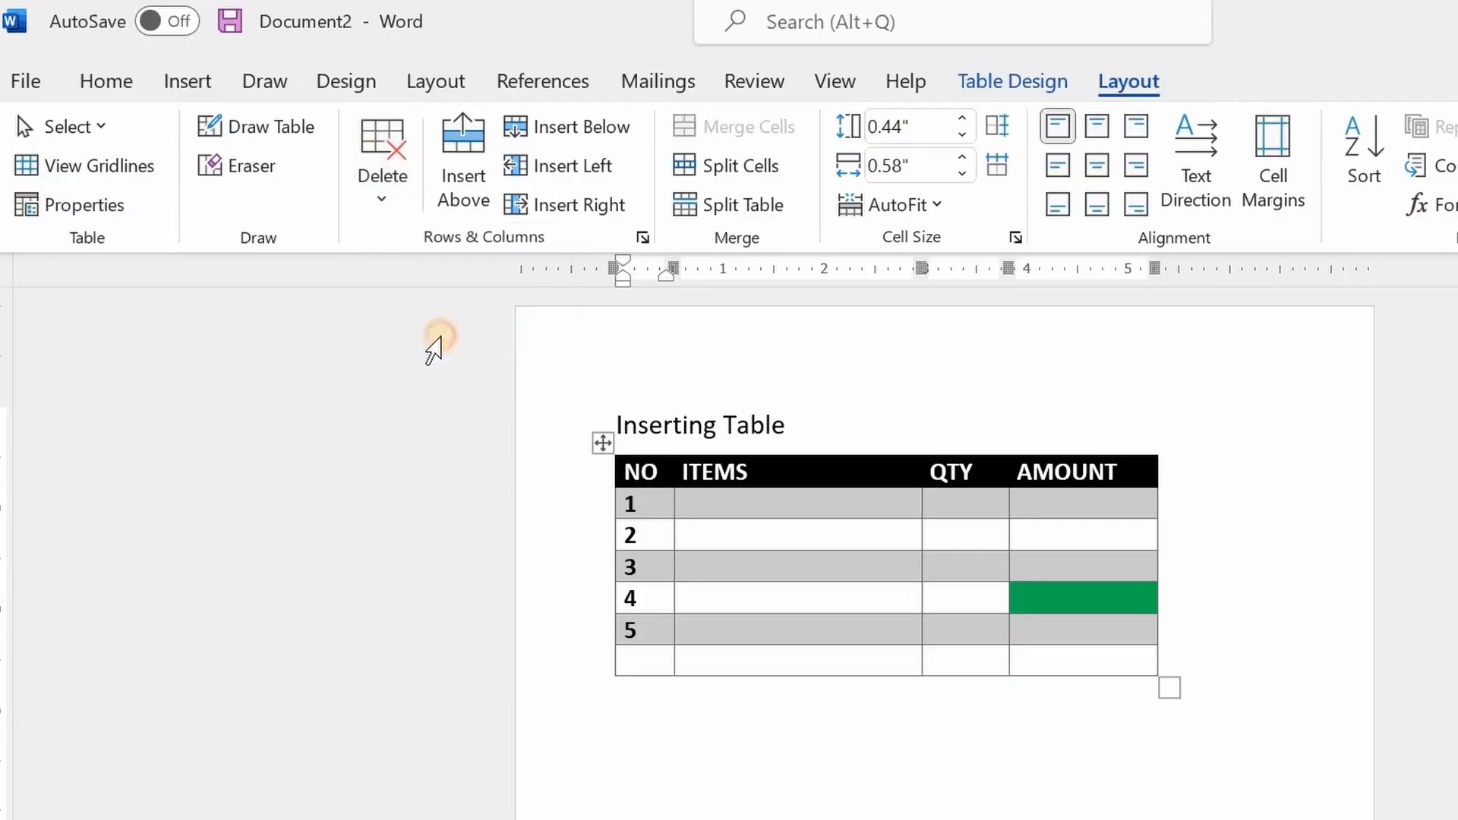
Delete rows 4 and 5 together with the remaining blank row at the end of the table
{"action": "mouse_move", "coordinate": [601, 632]}
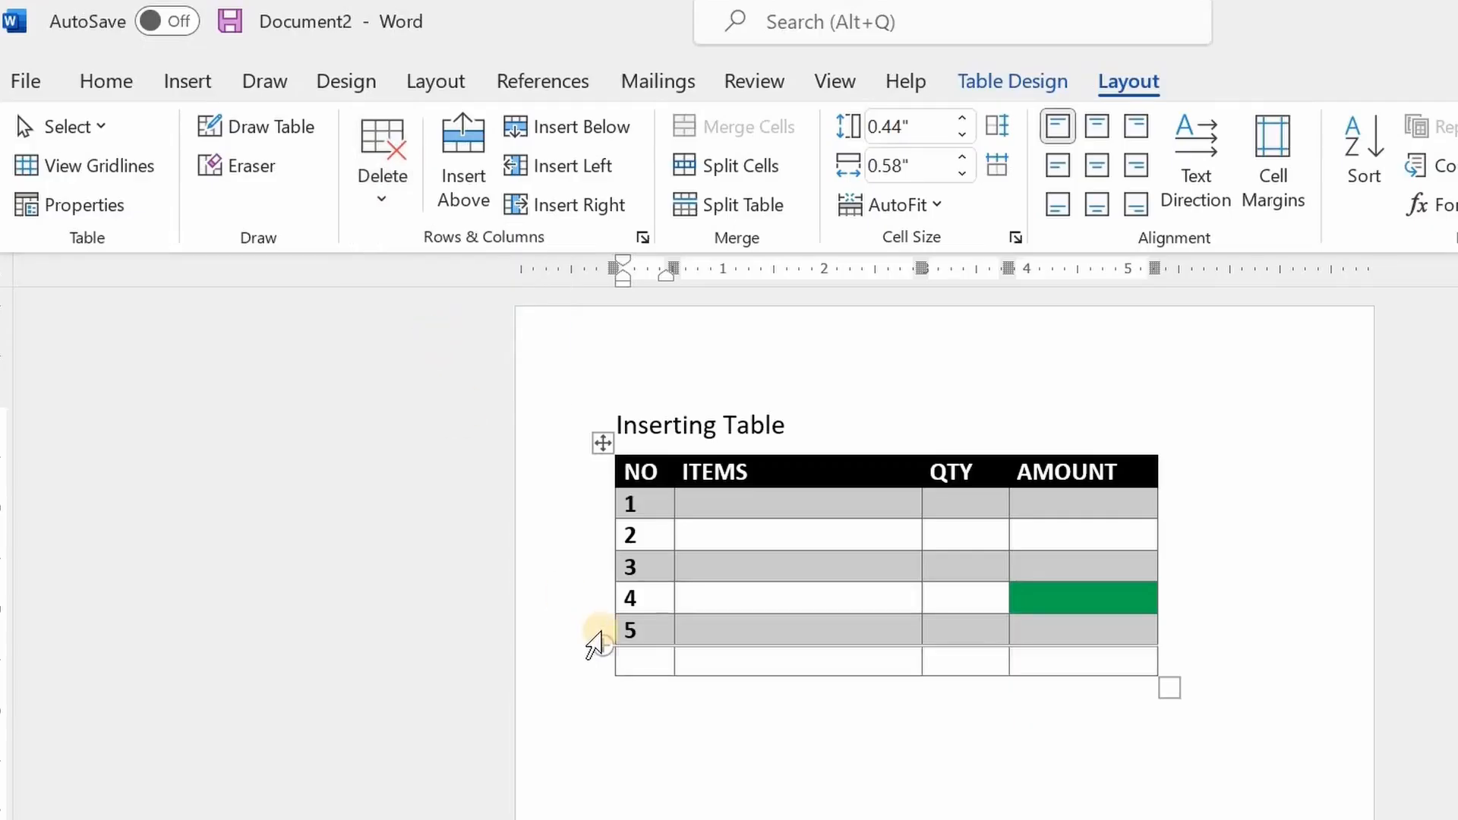
{"action": "left_click_drag", "start_coordinate": [600, 641], "coordinate": [595, 662]}
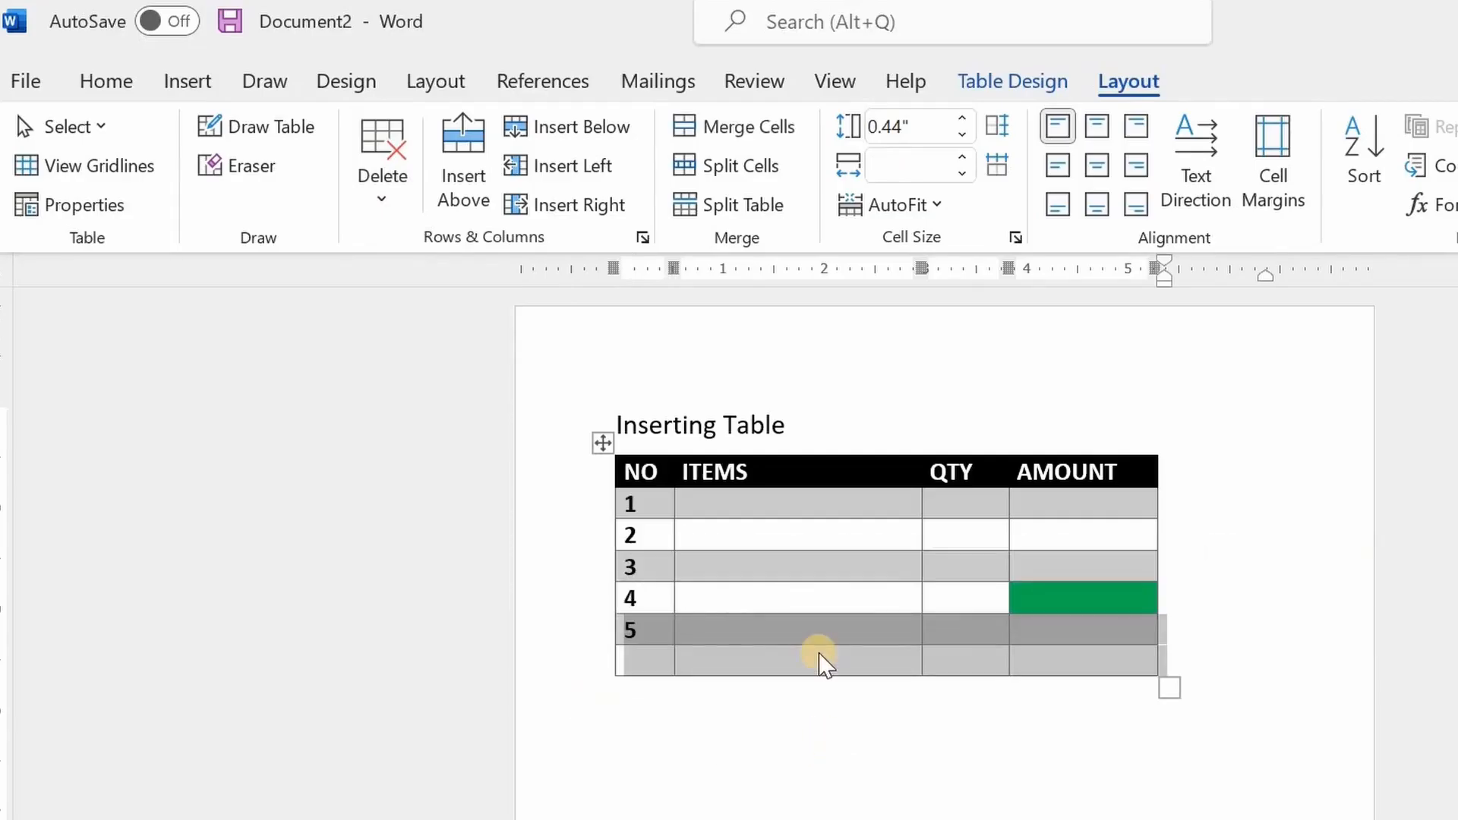
{"action": "mouse_move", "coordinate": [575, 615]}
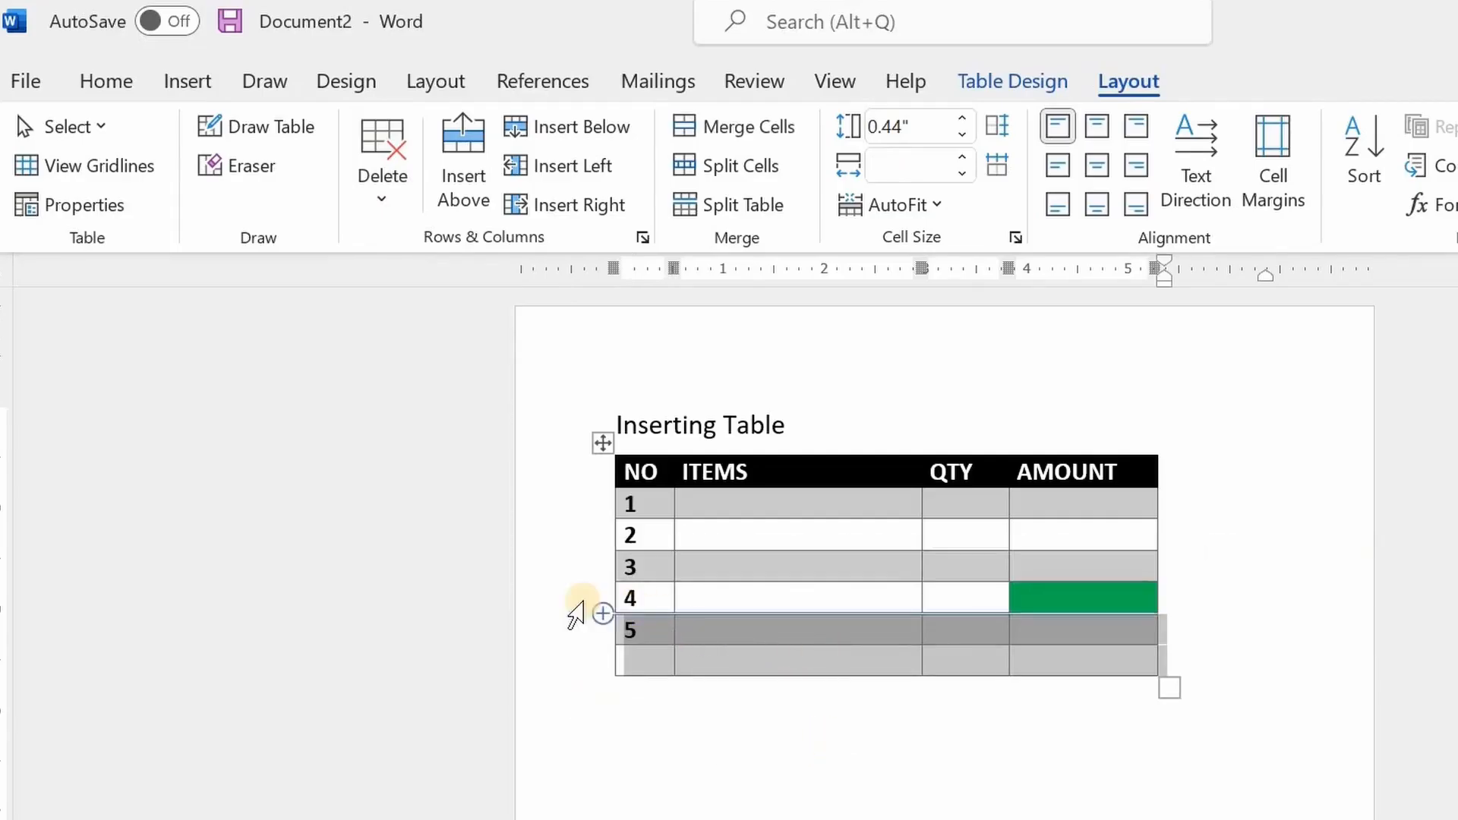
{"action": "left_click_drag", "start_coordinate": [575, 612], "coordinate": [614, 672]}
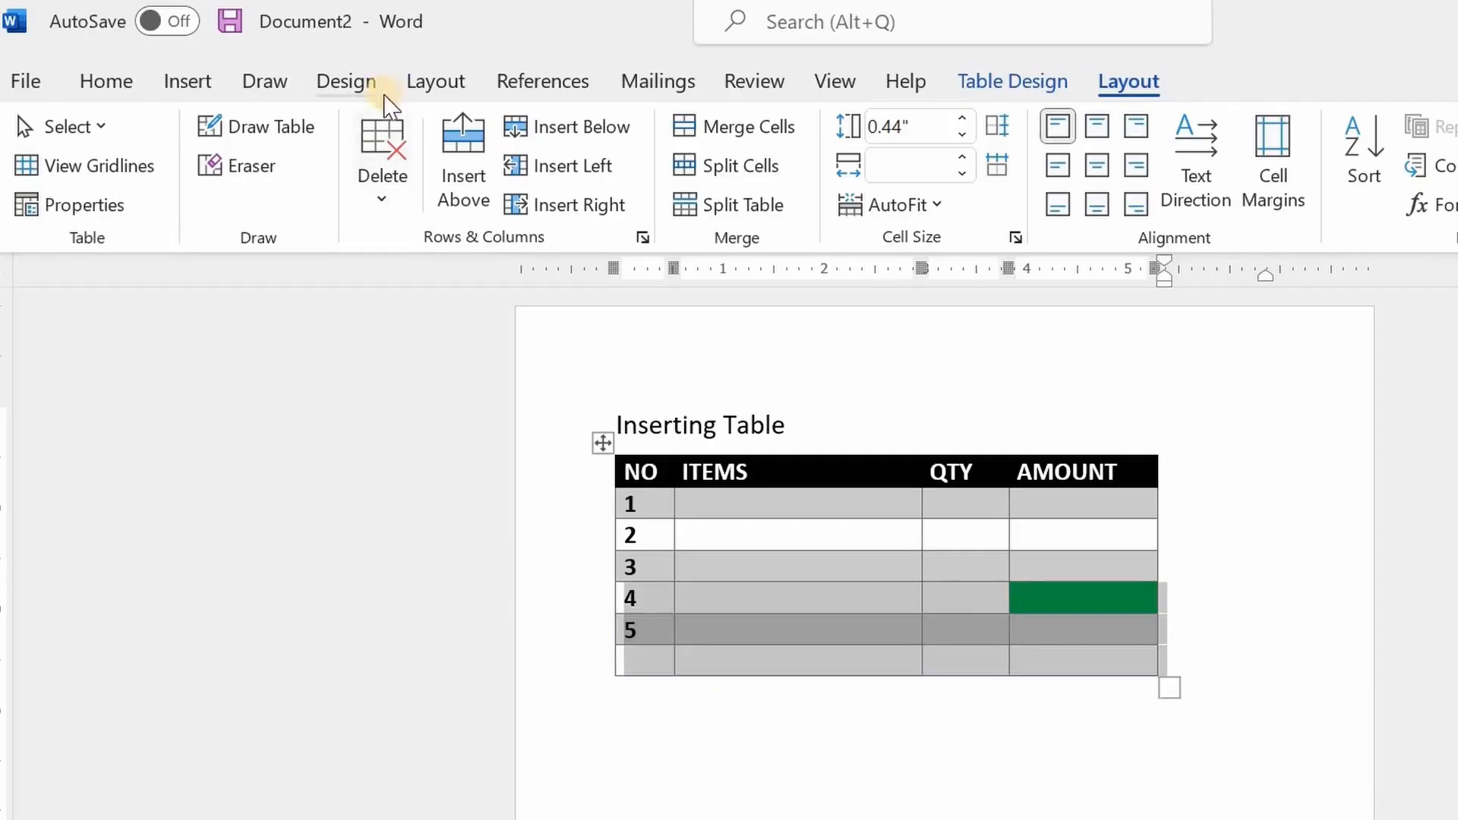
{"action": "left_click", "coordinate": [381, 199]}
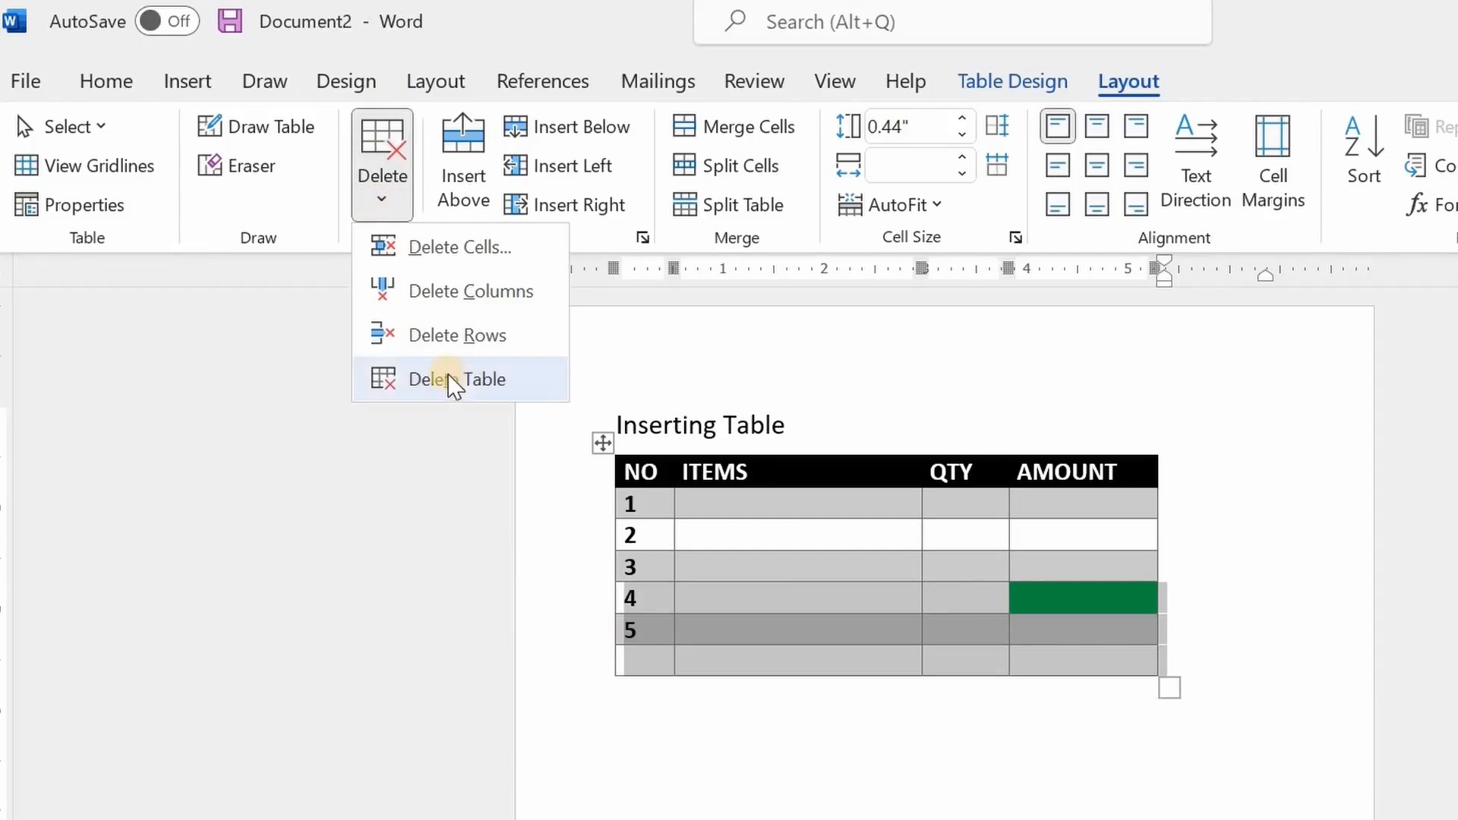
{"action": "left_click", "coordinate": [453, 351]}
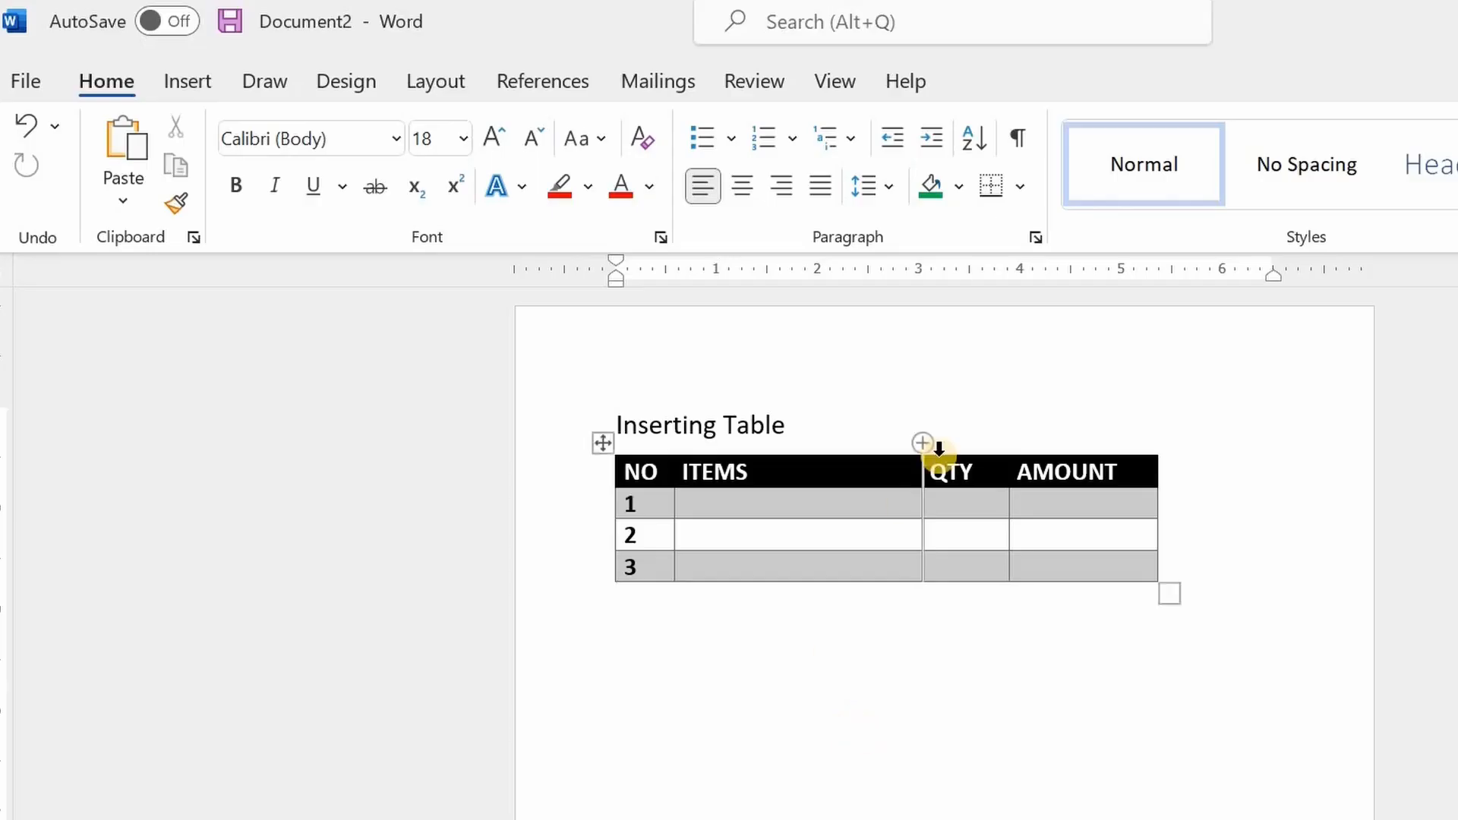
Delete the entire table below the Inserting Table title and minimize the document window
{"action": "left_click", "coordinate": [603, 443]}
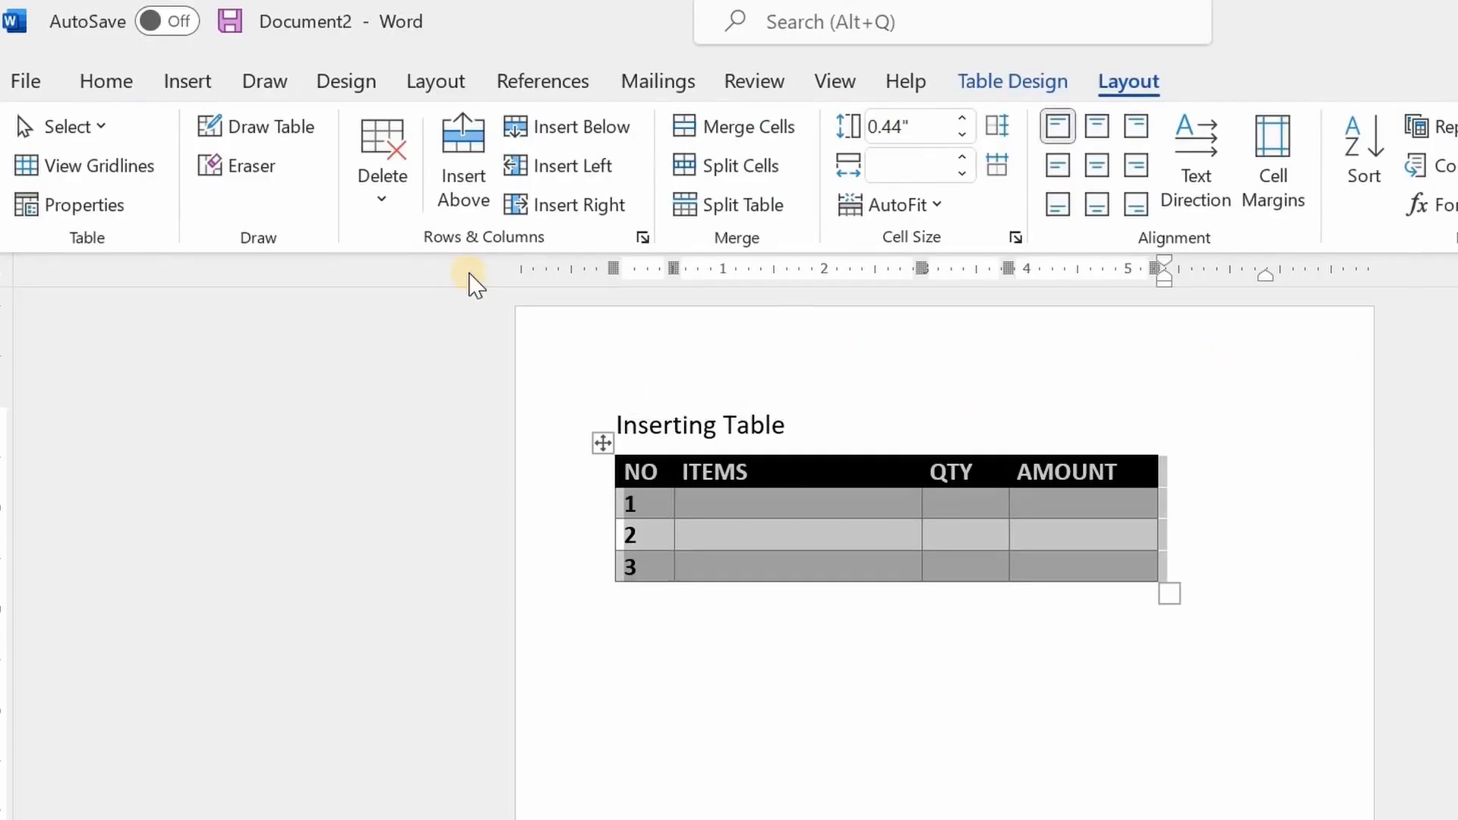
{"action": "left_click", "coordinate": [387, 199]}
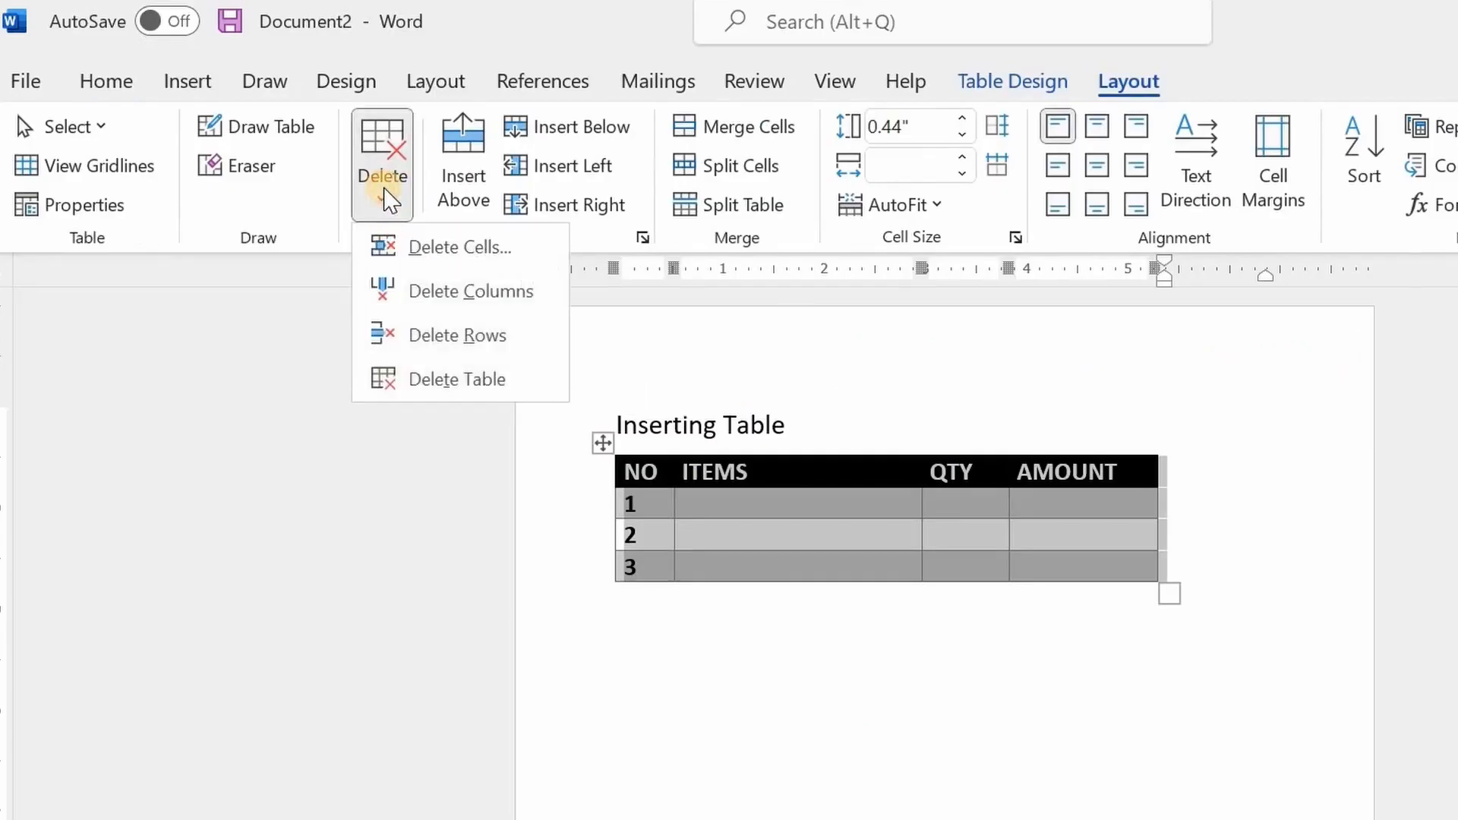
{"action": "left_click", "coordinate": [440, 410]}
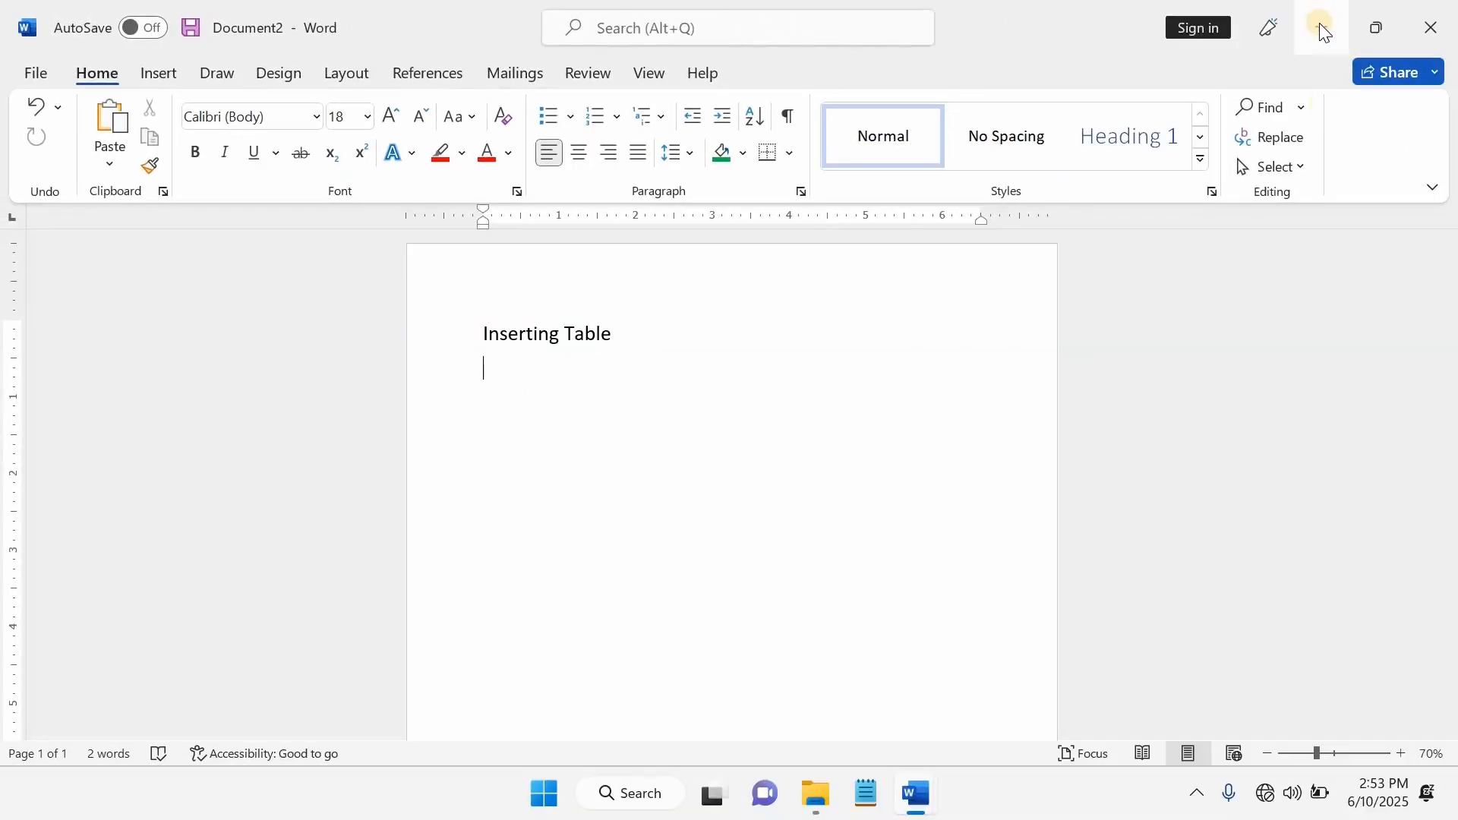
{"action": "left_click", "coordinate": [1319, 25]}
{"action": "left_click", "coordinate": [1319, 25]}
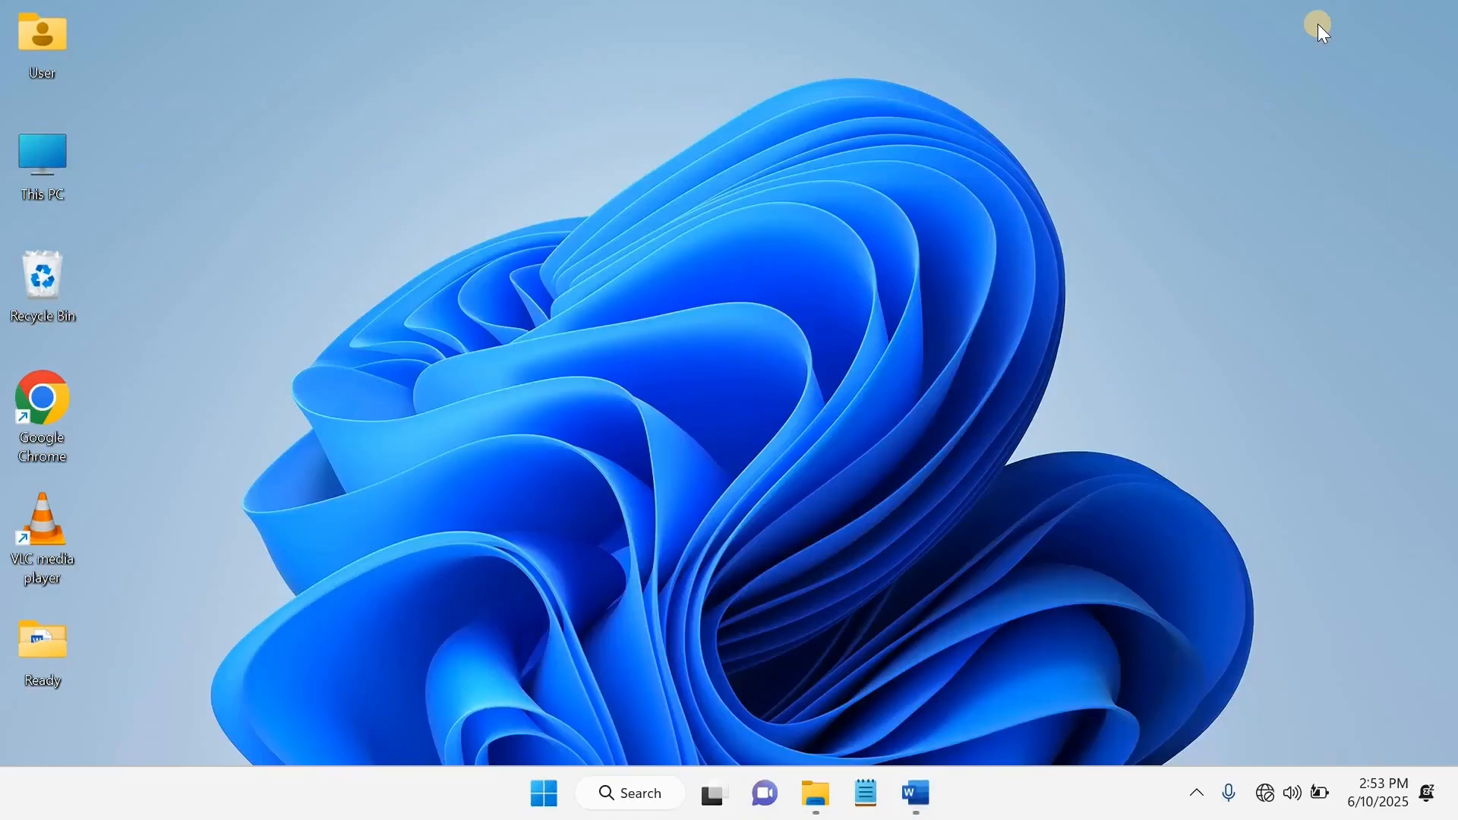